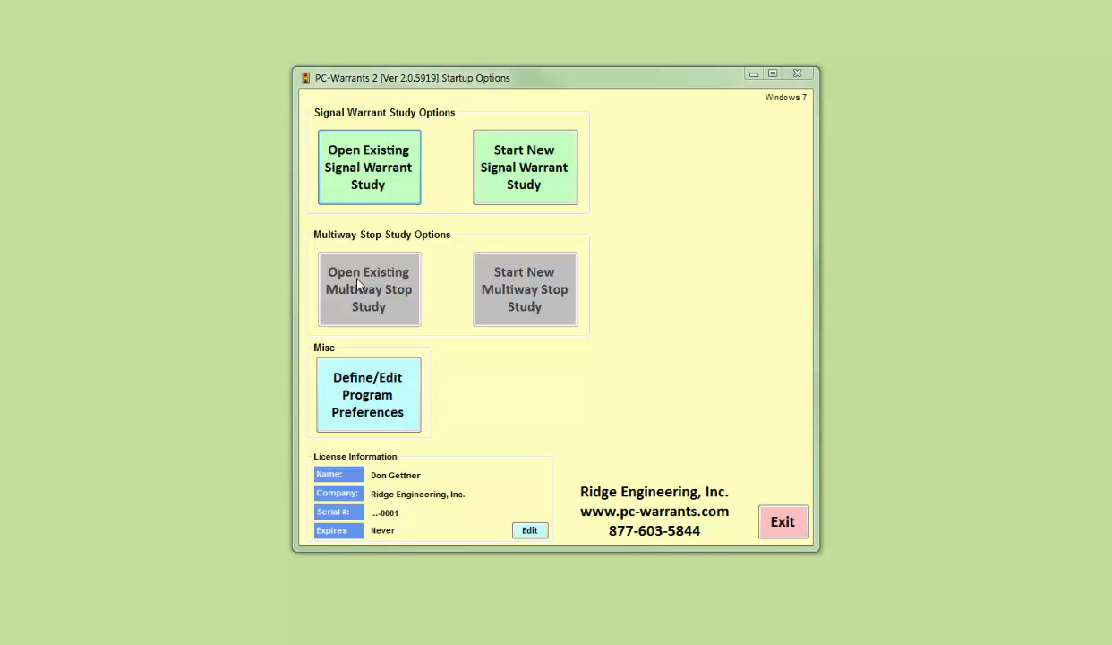
# Review the program preferences for signal warrants, multiway stops, and paths, reports and miscellaneous options, and accept them
pyautogui.click(527, 530)
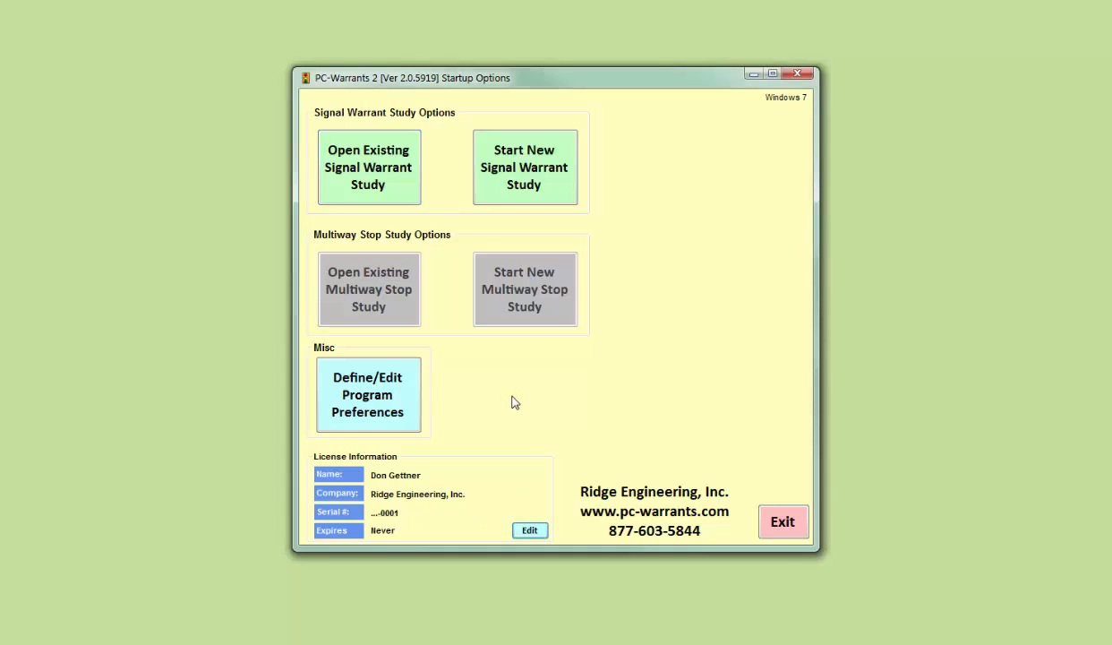
pyautogui.click(366, 400)
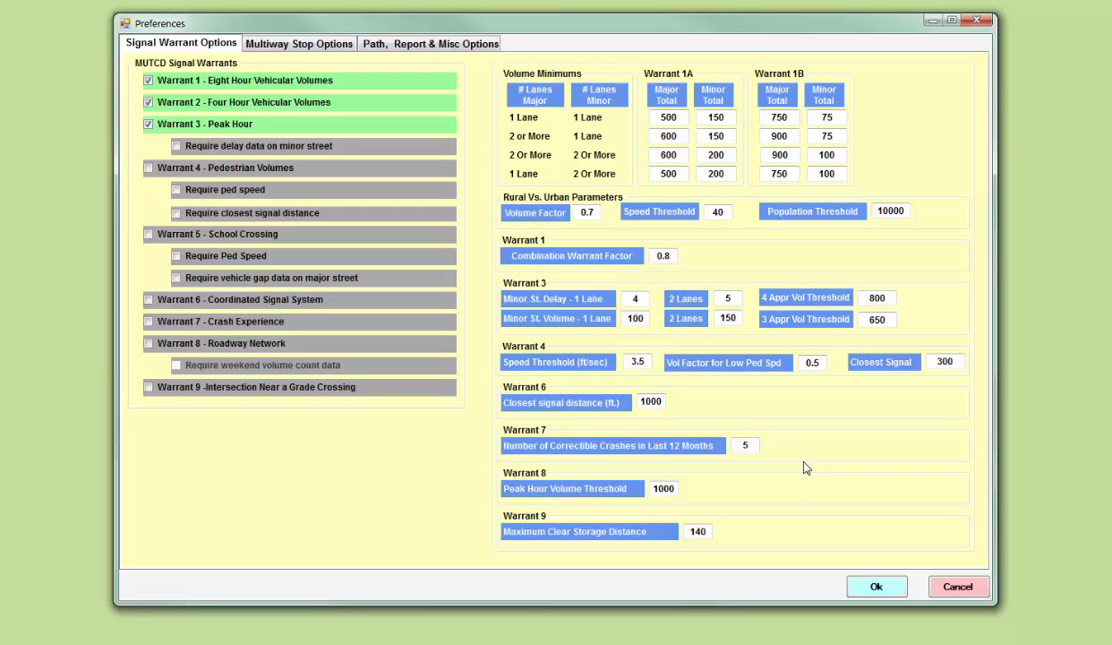
pyautogui.click(300, 45)
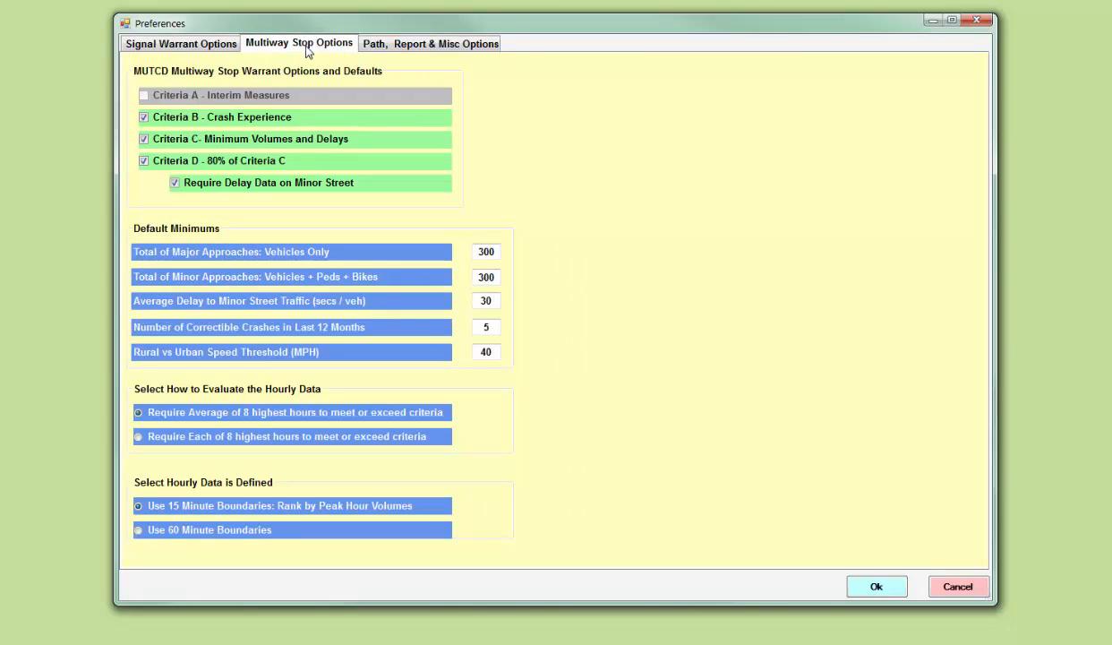
pyautogui.click(423, 49)
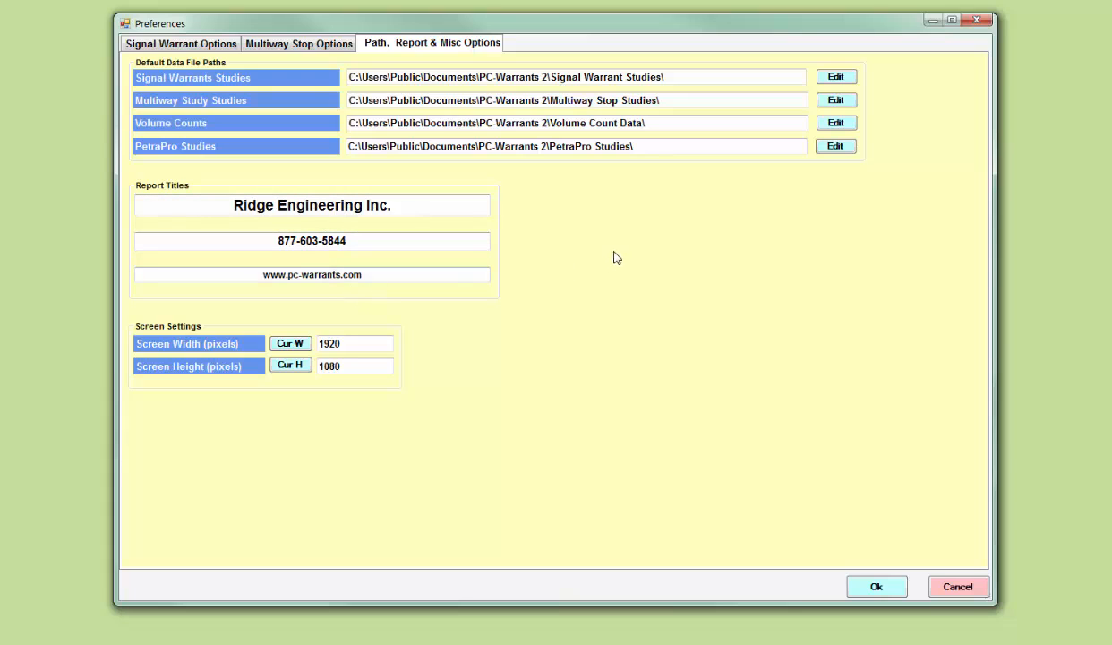
pyautogui.click(855, 582)
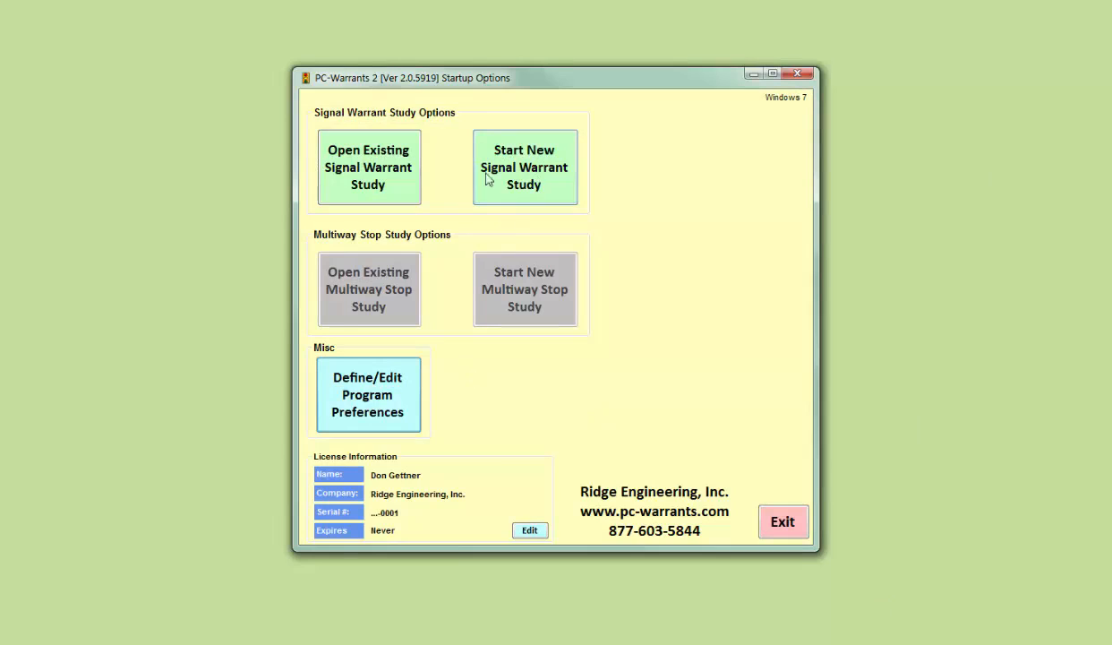
# Open the existing signal warrant study Demo1-Peds and set its print date to today's date
pyautogui.click(356, 176)
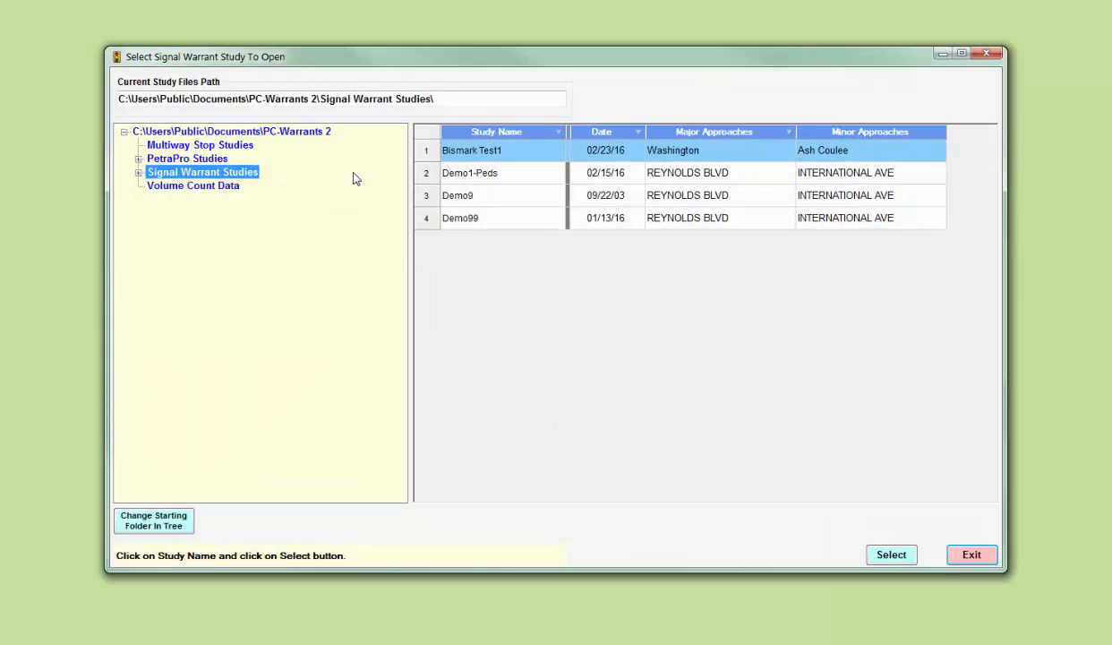
pyautogui.click(475, 170)
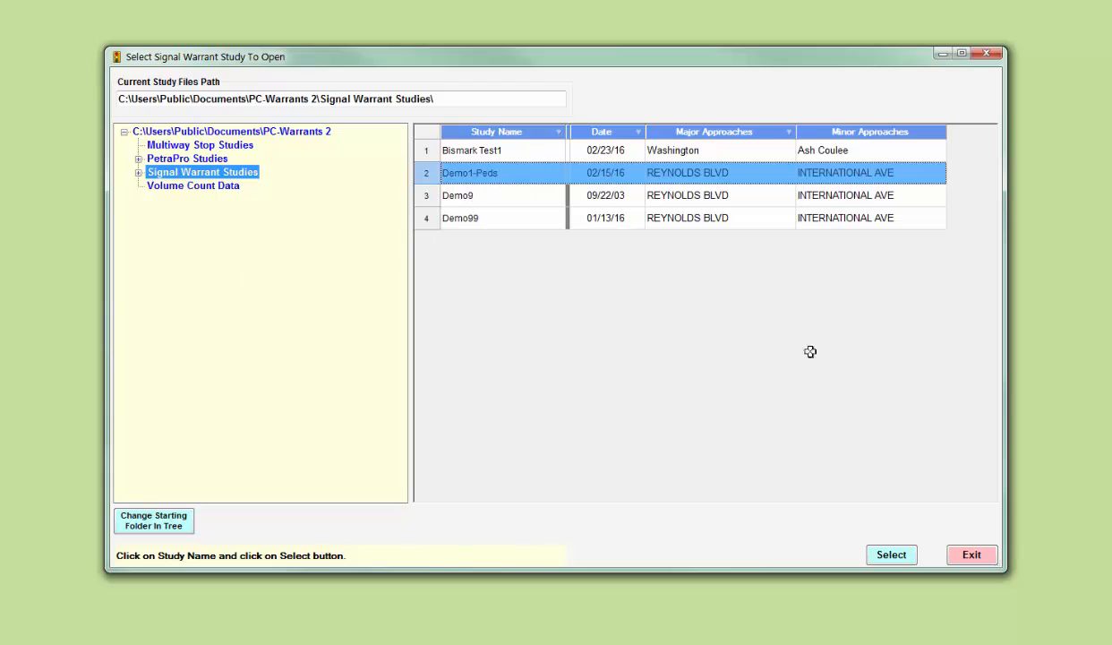
pyautogui.click(890, 557)
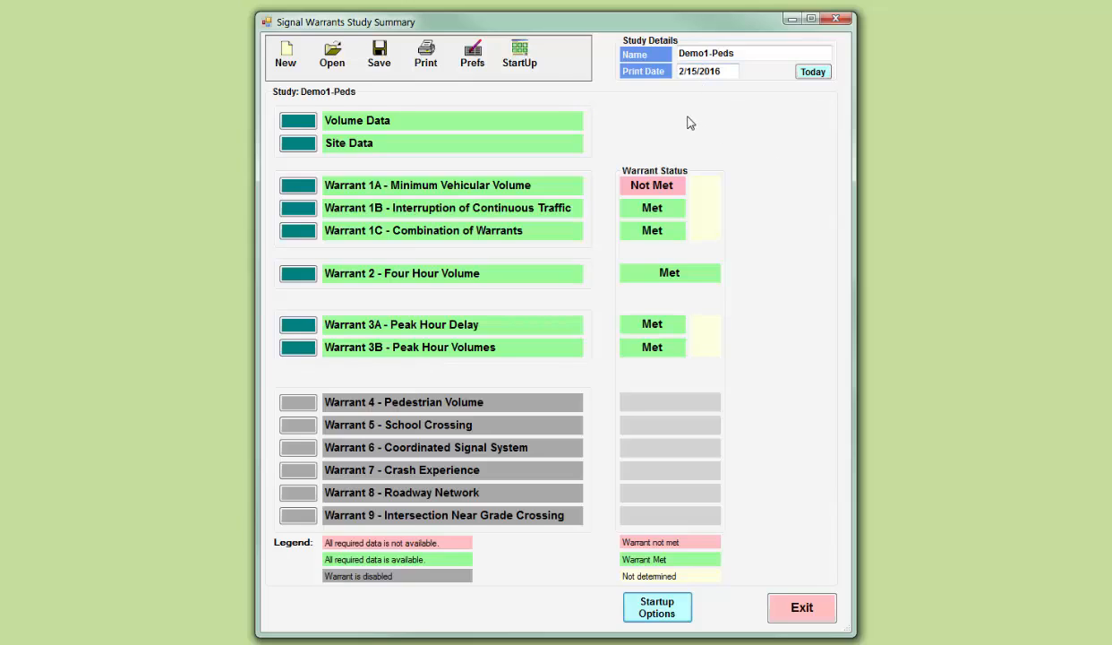
pyautogui.click(814, 73)
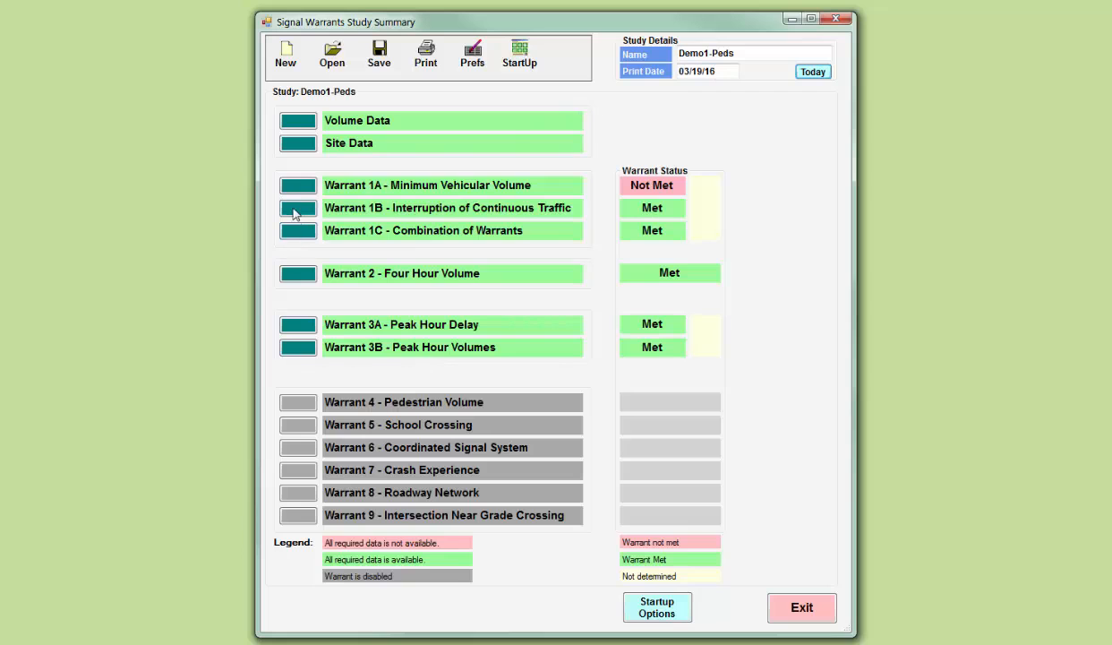
# Display the study's volume data with only approach totals and hour totals
pyautogui.click(296, 122)
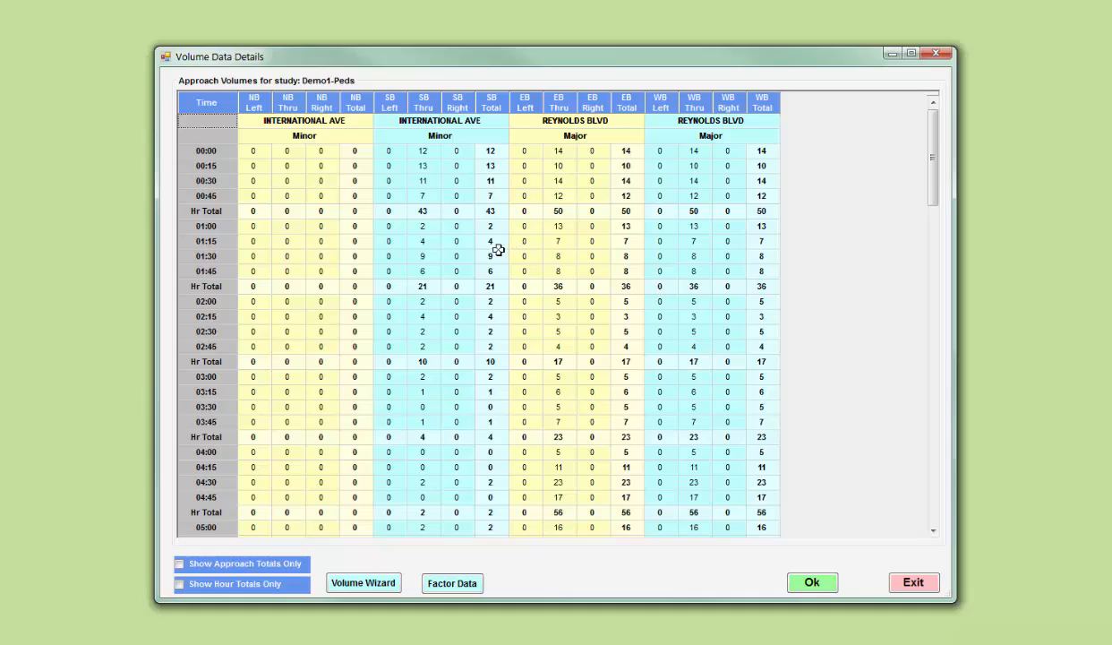
pyautogui.click(179, 564)
pyautogui.click(179, 584)
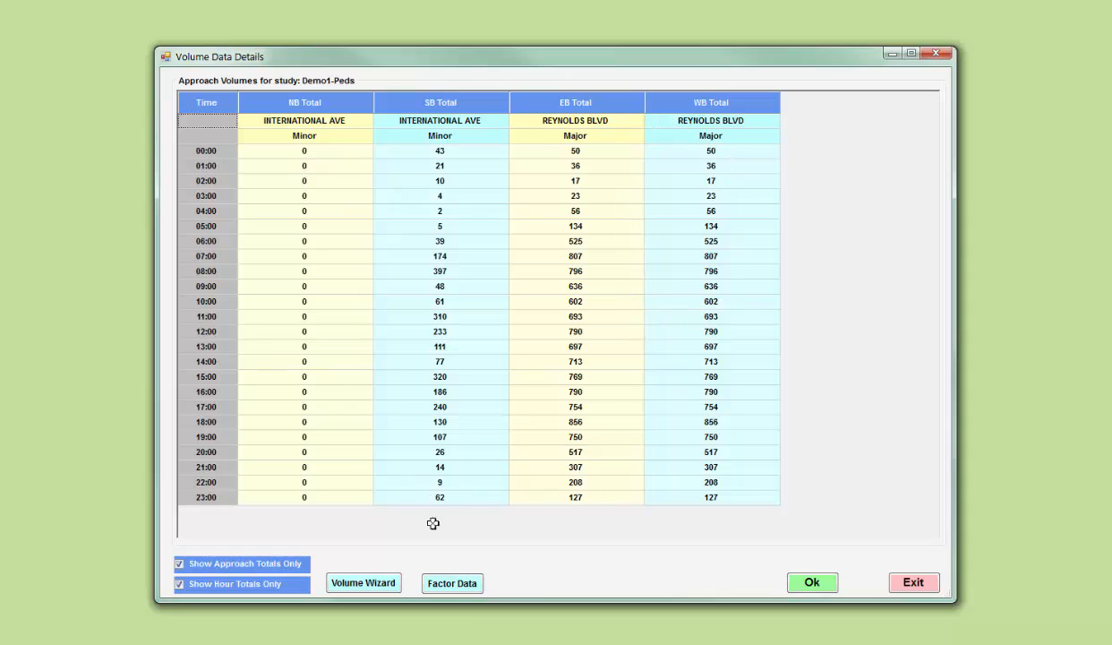
# Examine the volume data adjustment factors and accept both them and the volume data
pyautogui.click(460, 584)
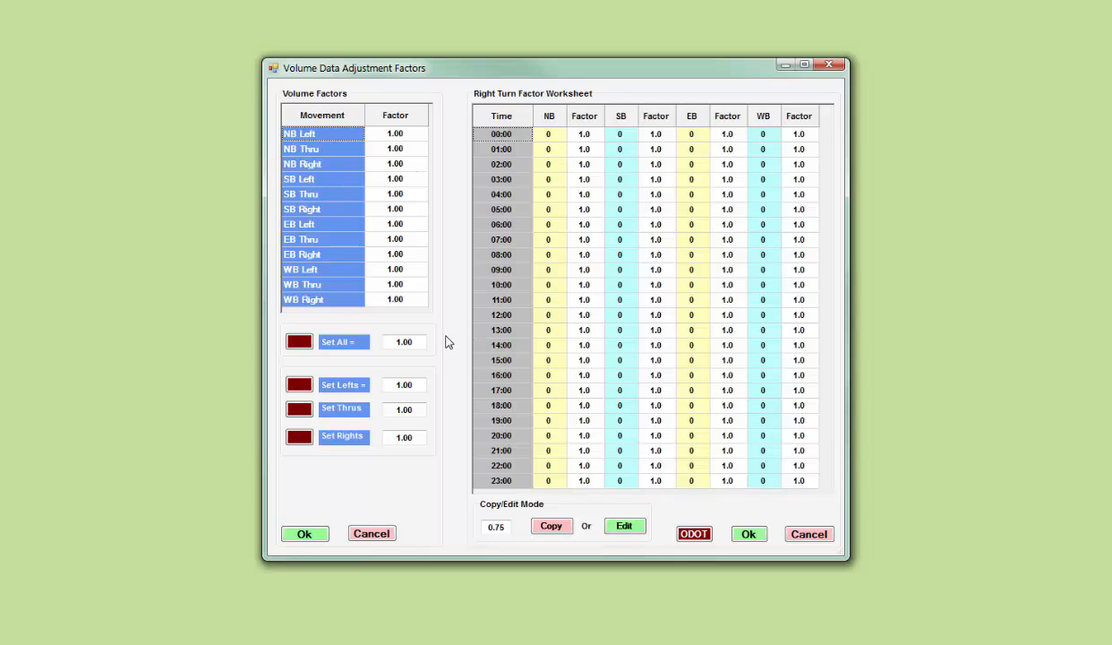
pyautogui.click(305, 533)
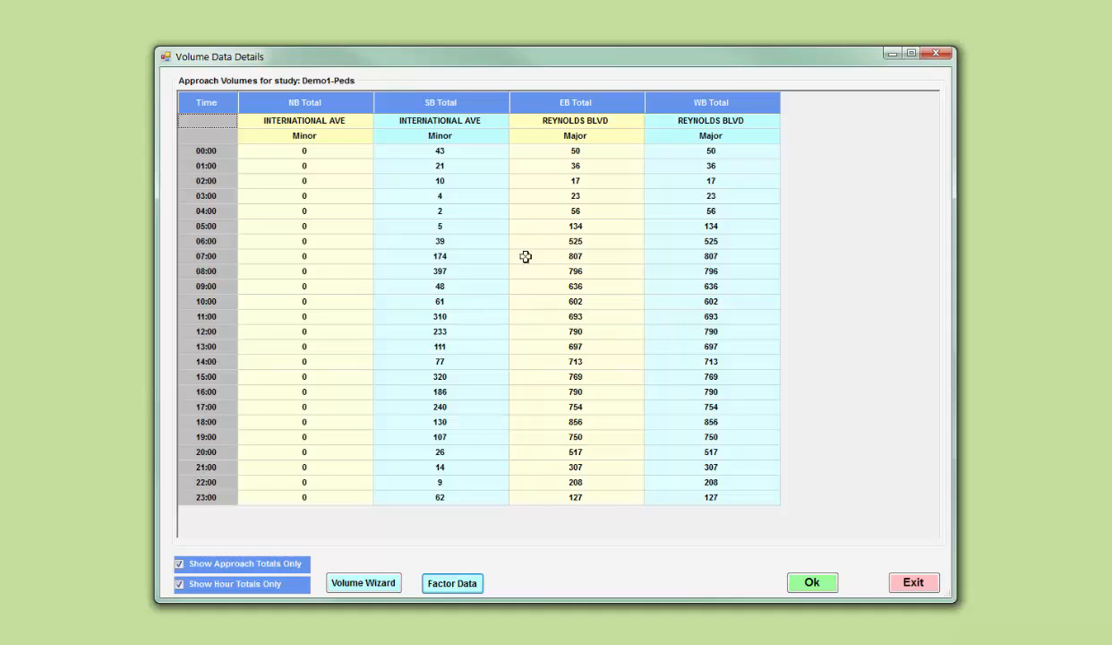
pyautogui.click(811, 583)
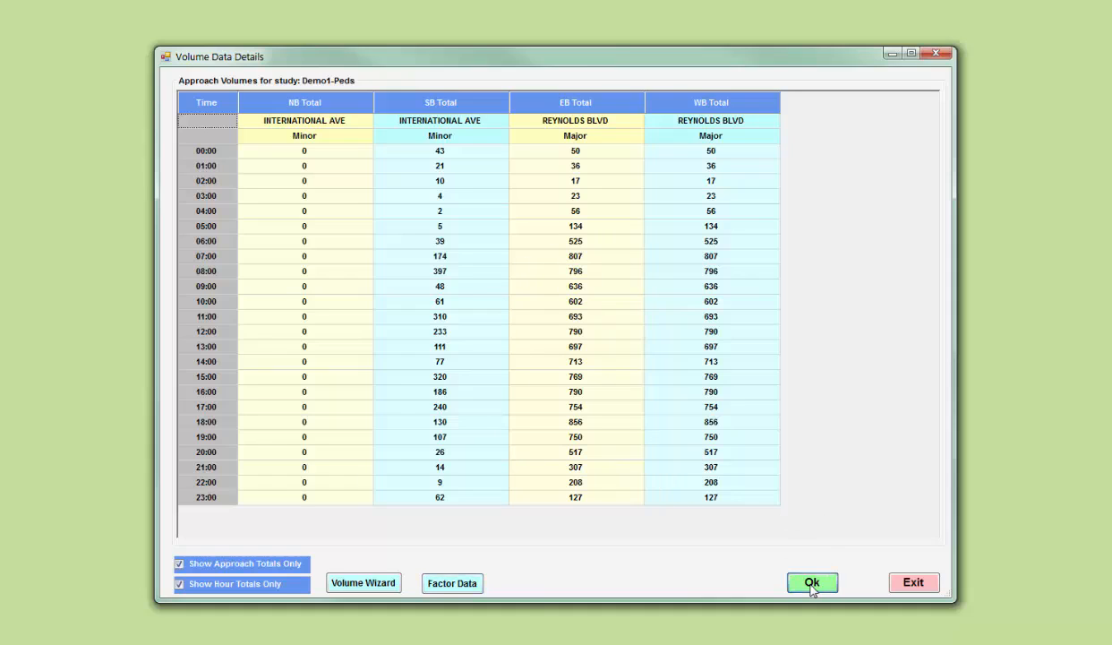
# In the site data, try enabling Warrant 7 - Crash Experience with 3 correctible accidents, and disable it again
pyautogui.click(299, 143)
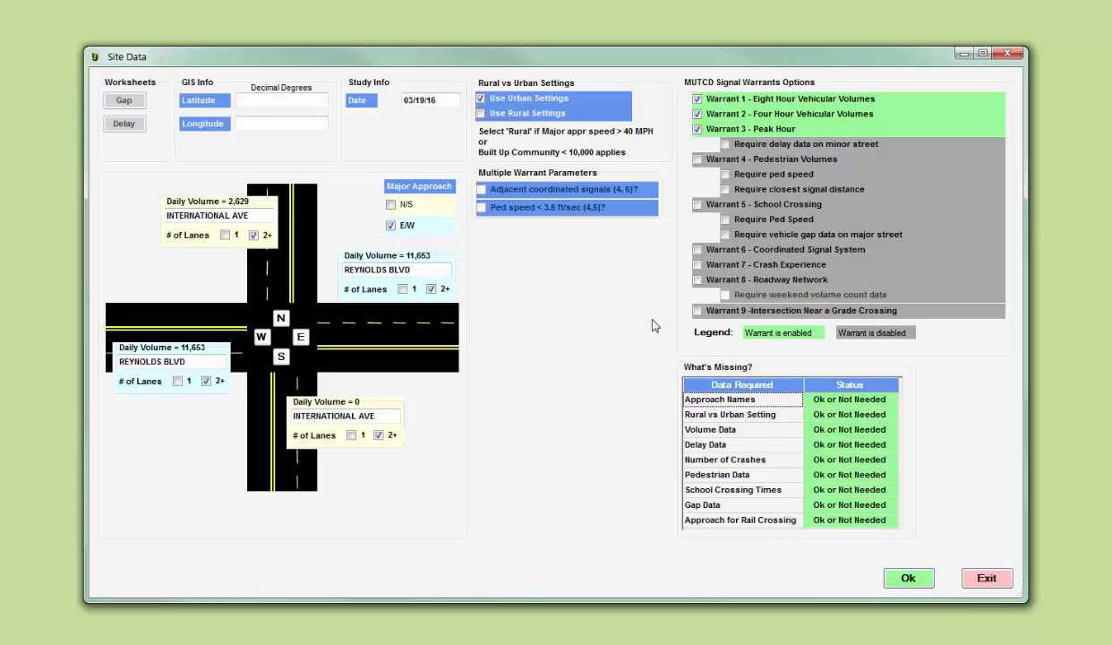
pyautogui.click(697, 265)
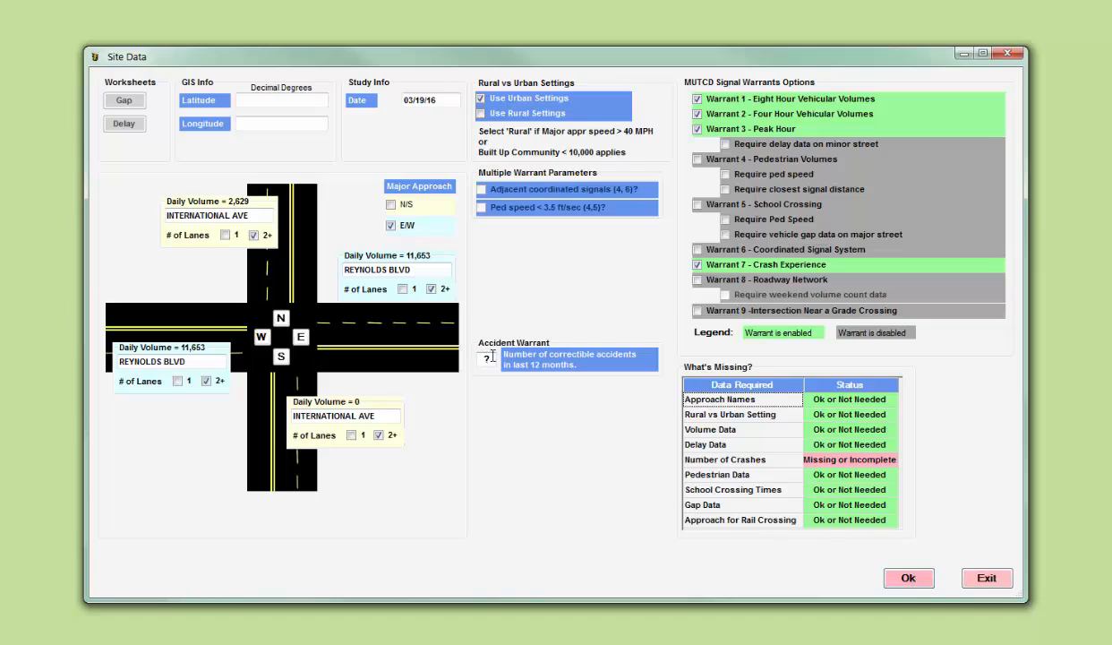
pyautogui.click(487, 358)
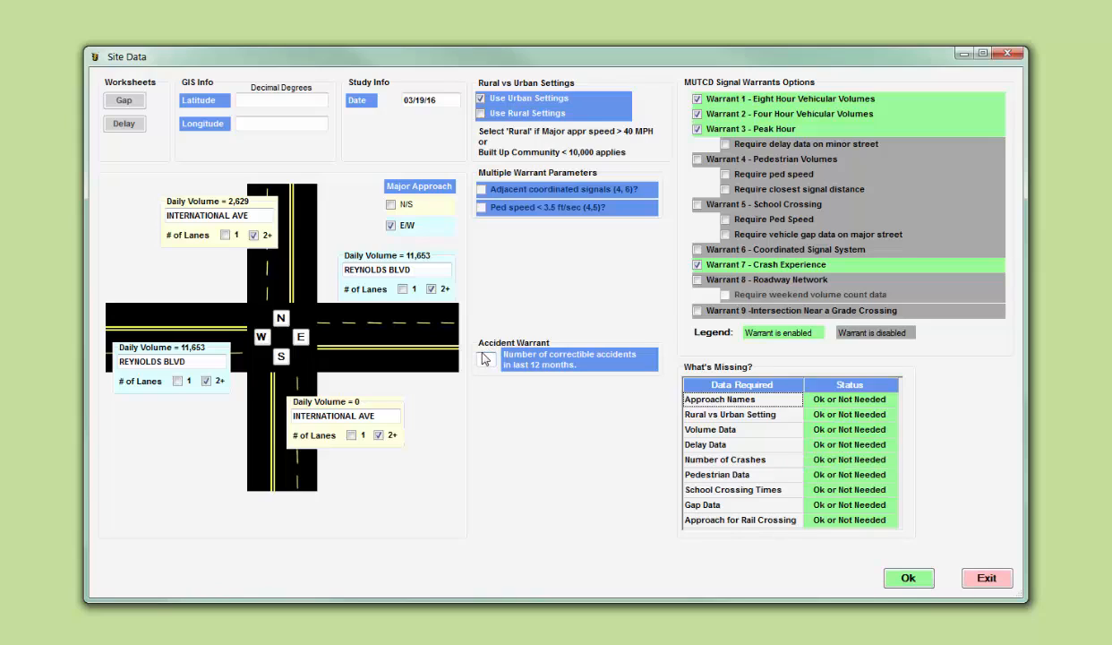
pyautogui.write('3')
pyautogui.click(697, 264)
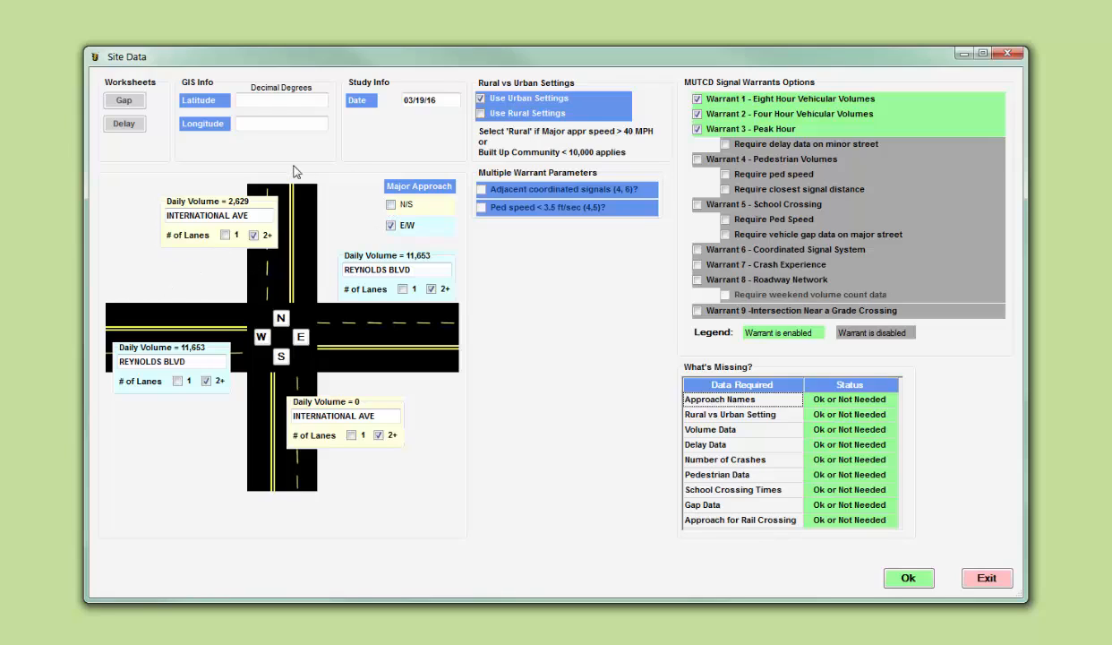
# Make N/S the major approach, try removing the south leg and restoring it, and accept the site data
pyautogui.click(390, 204)
pyautogui.click(390, 225)
pyautogui.click(391, 226)
pyautogui.click(280, 356)
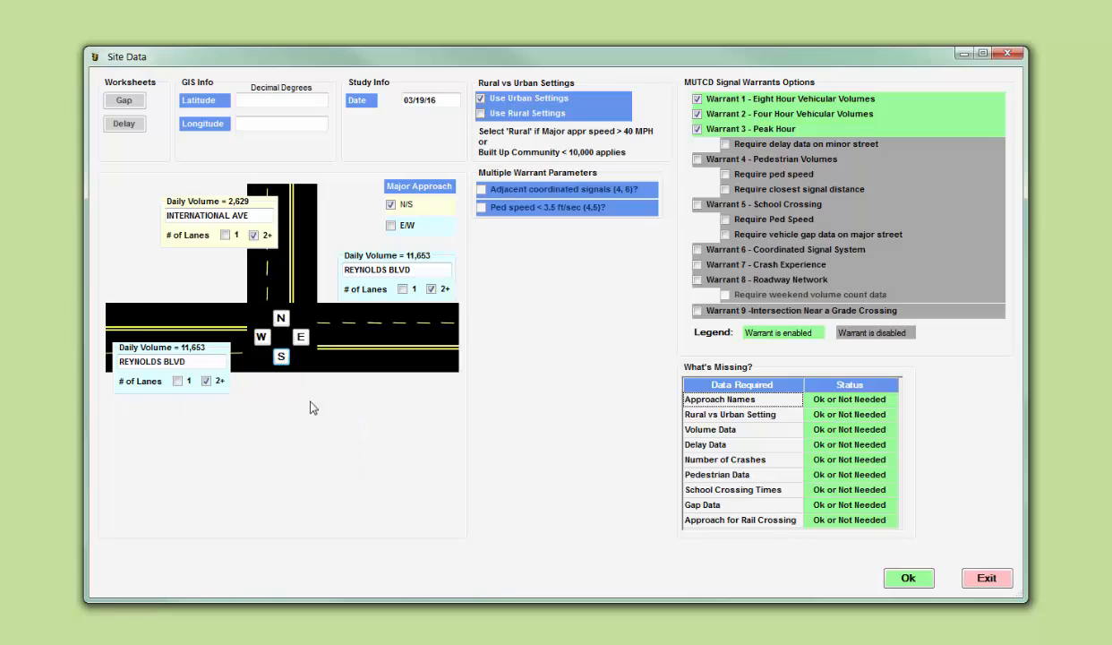
pyautogui.click(281, 356)
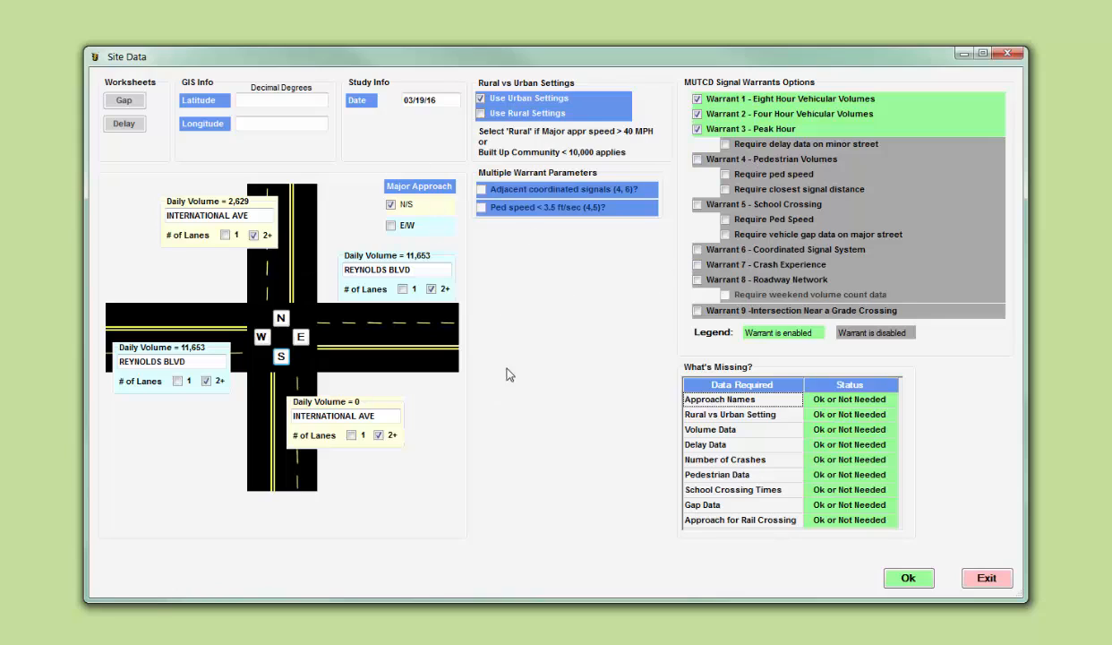
pyautogui.click(908, 579)
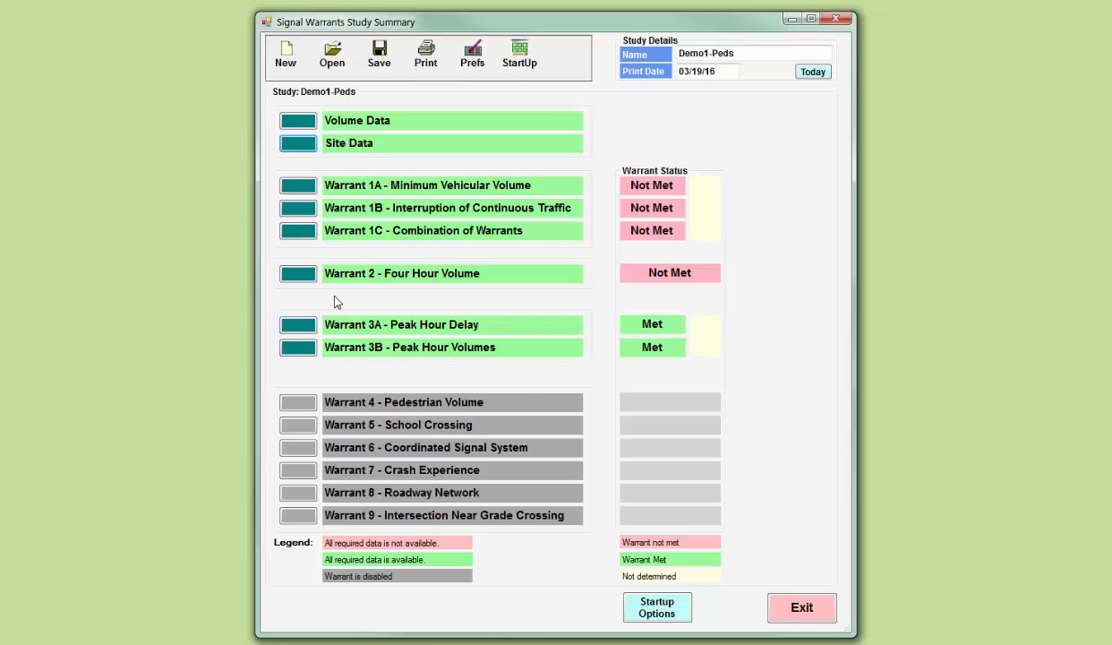
# Apply rural settings in the Warrant 1A - Minimum Vehicular Volume evaluation and accept it
pyautogui.click(296, 187)
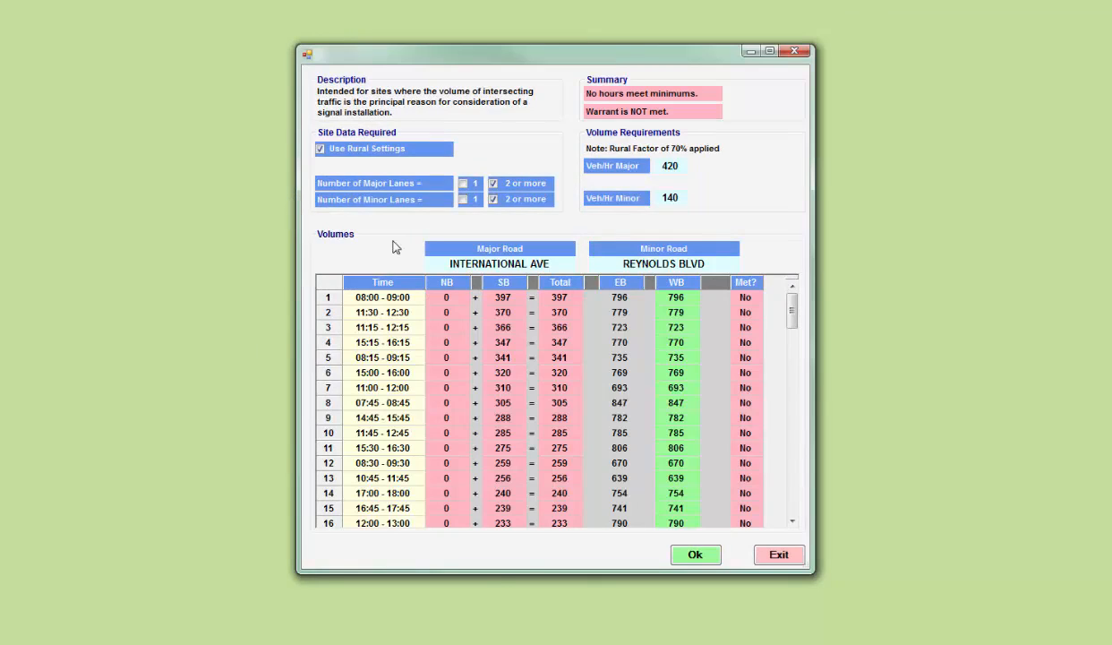
pyautogui.click(322, 150)
pyautogui.click(704, 555)
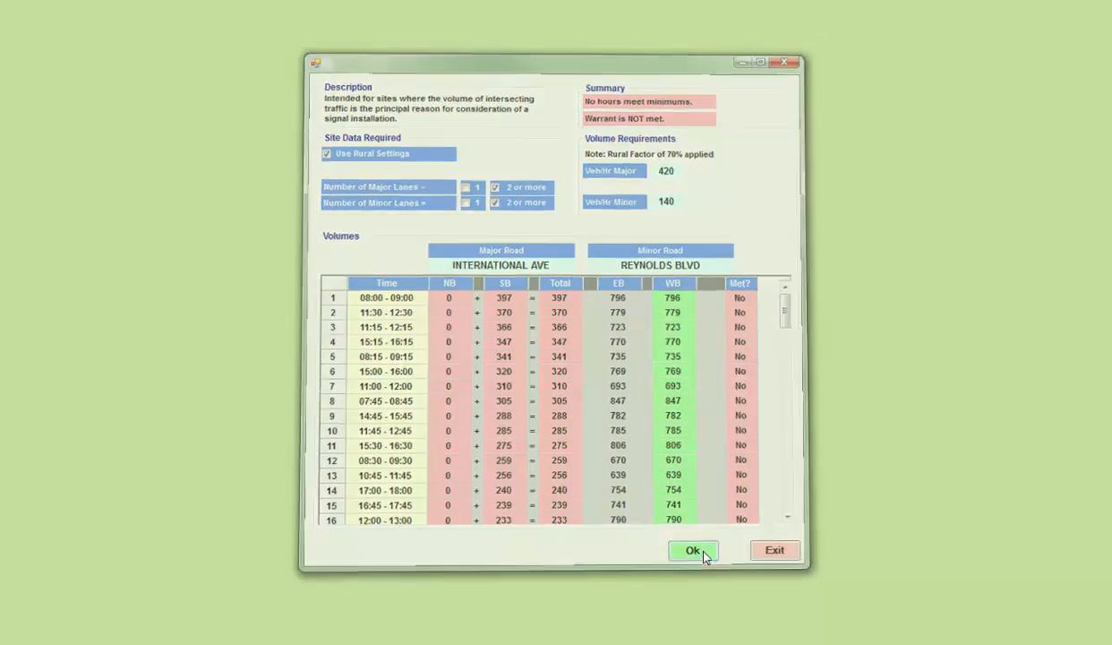
# Set the site data back to E/W as the major approach with urban settings and accept it
pyautogui.click(301, 145)
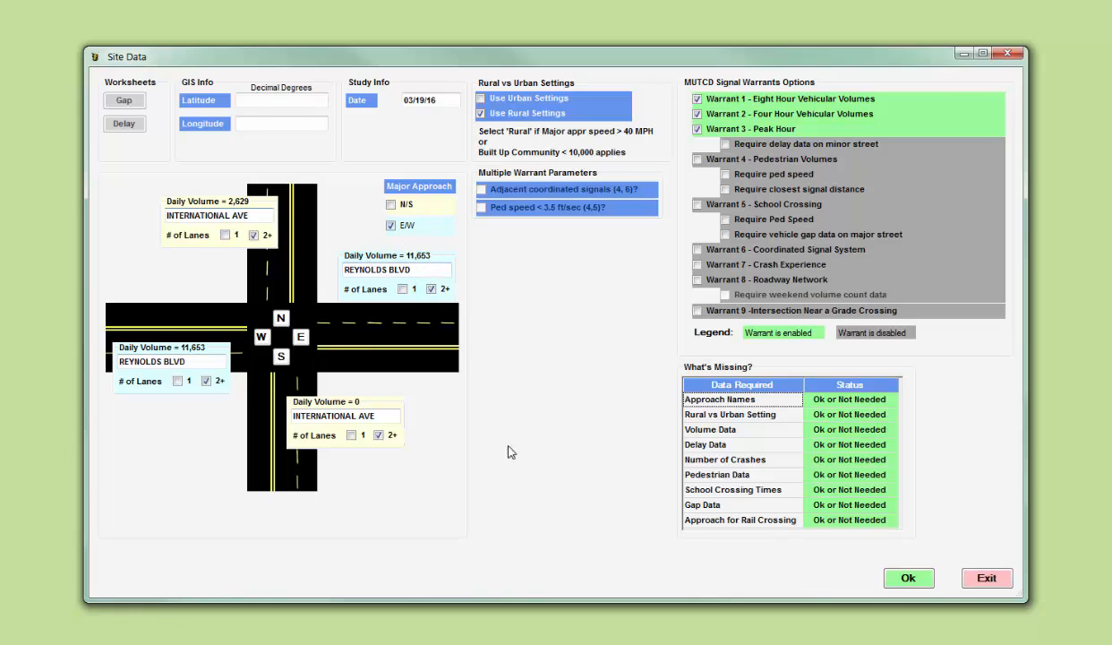
pyautogui.click(905, 578)
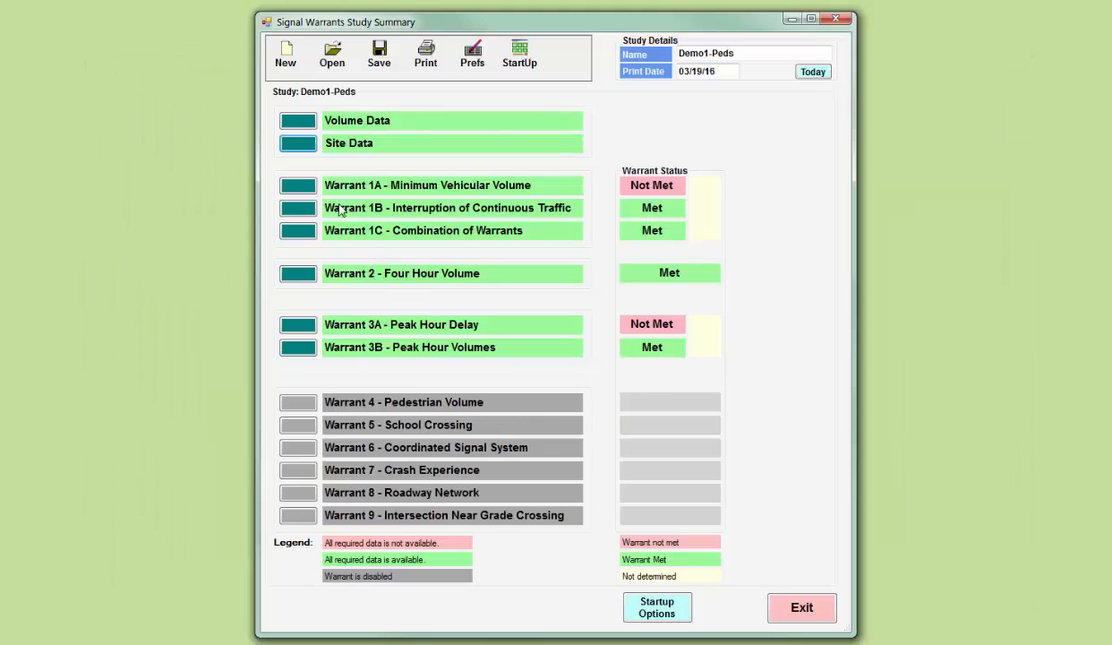
# Try rural settings on the Warrant 1A evaluation, turn them off again, and accept the evaluation
pyautogui.click(304, 187)
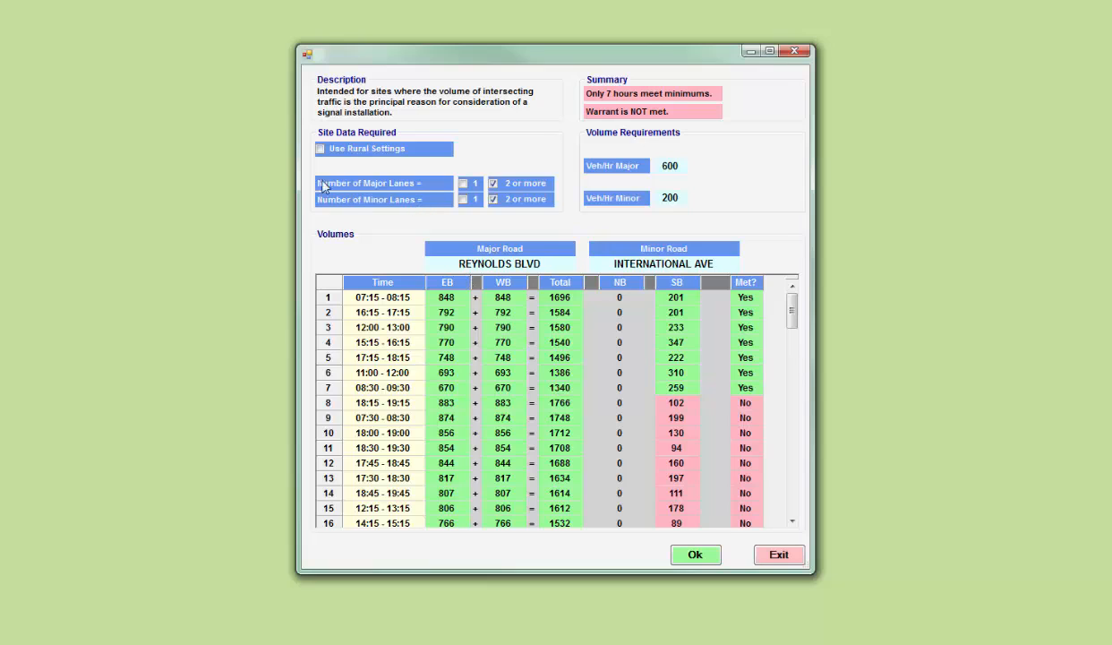
pyautogui.click(321, 150)
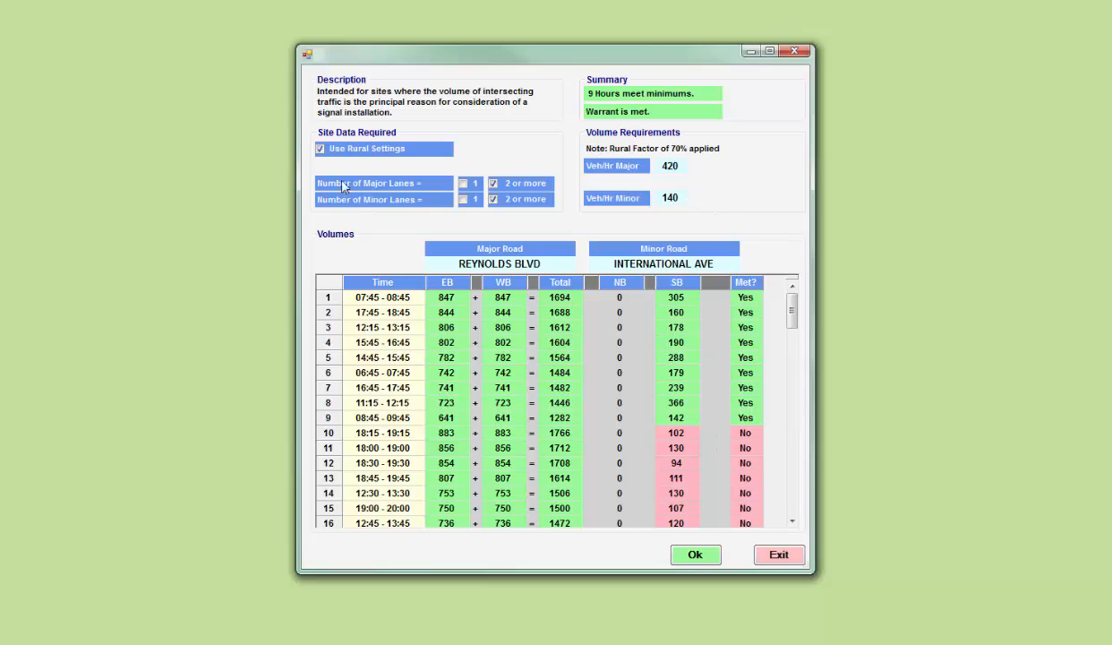
pyautogui.click(321, 151)
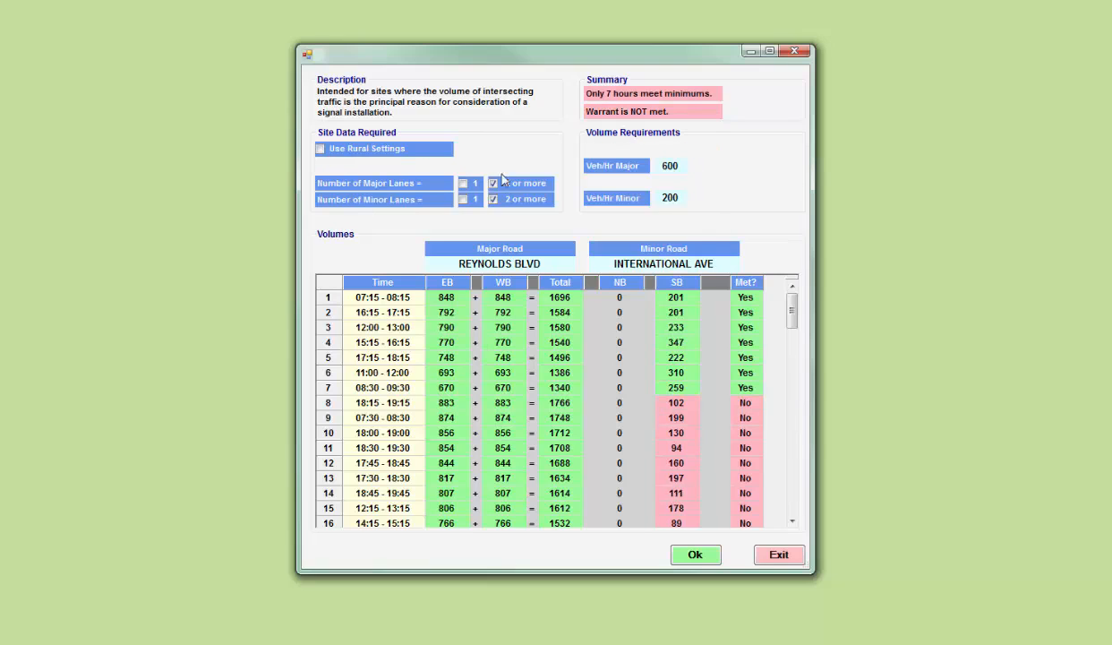
pyautogui.click(696, 555)
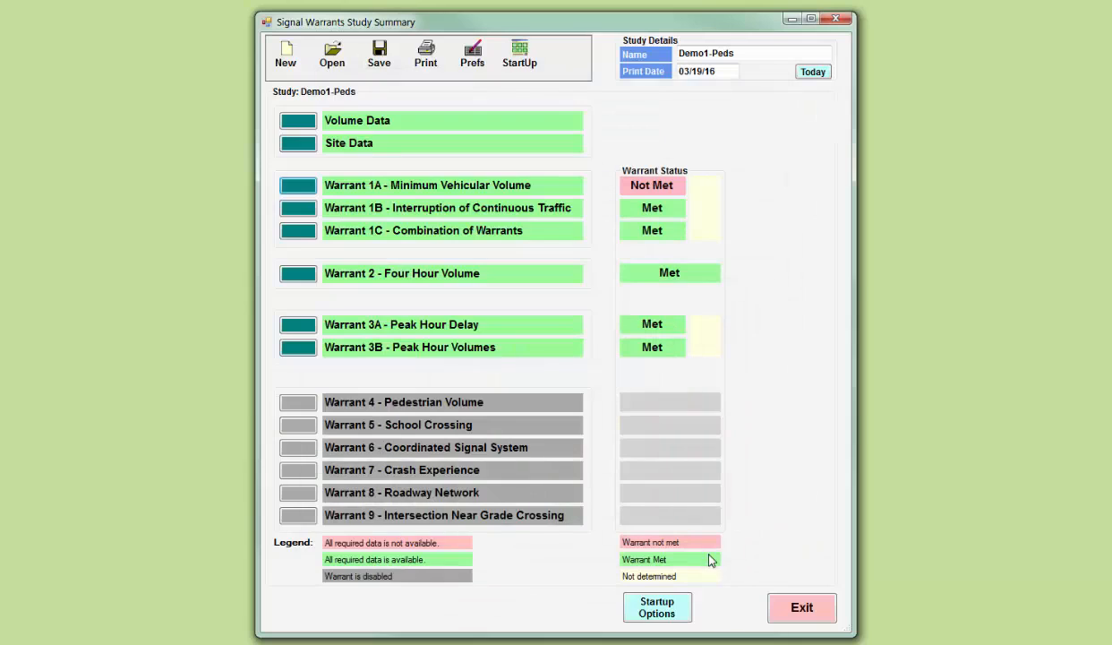
# Review the hourly volume evaluations for Warrant 1B - Interruption of Continuous Traffic and Warrant 1C - Combination of Warrants
pyautogui.click(297, 212)
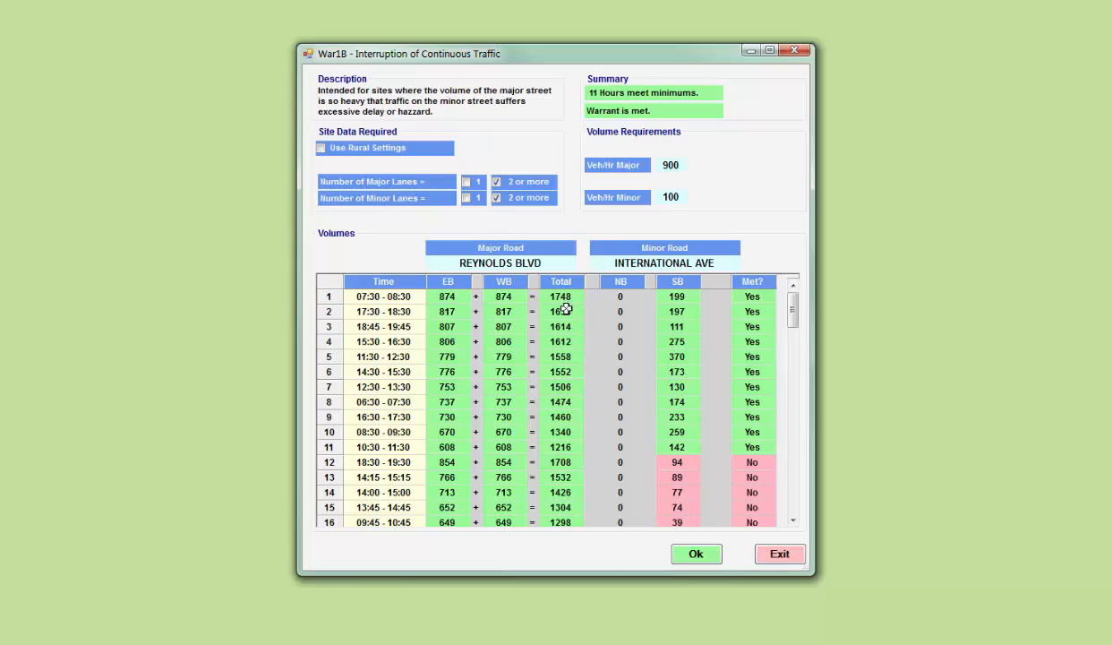
pyautogui.click(710, 555)
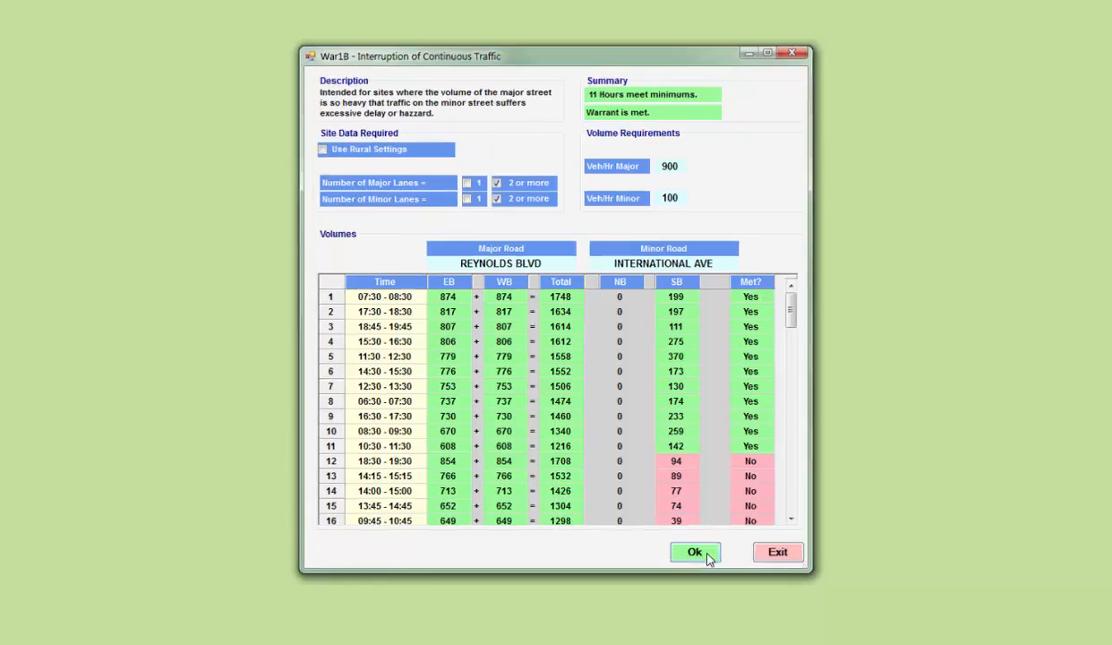
pyautogui.click(301, 232)
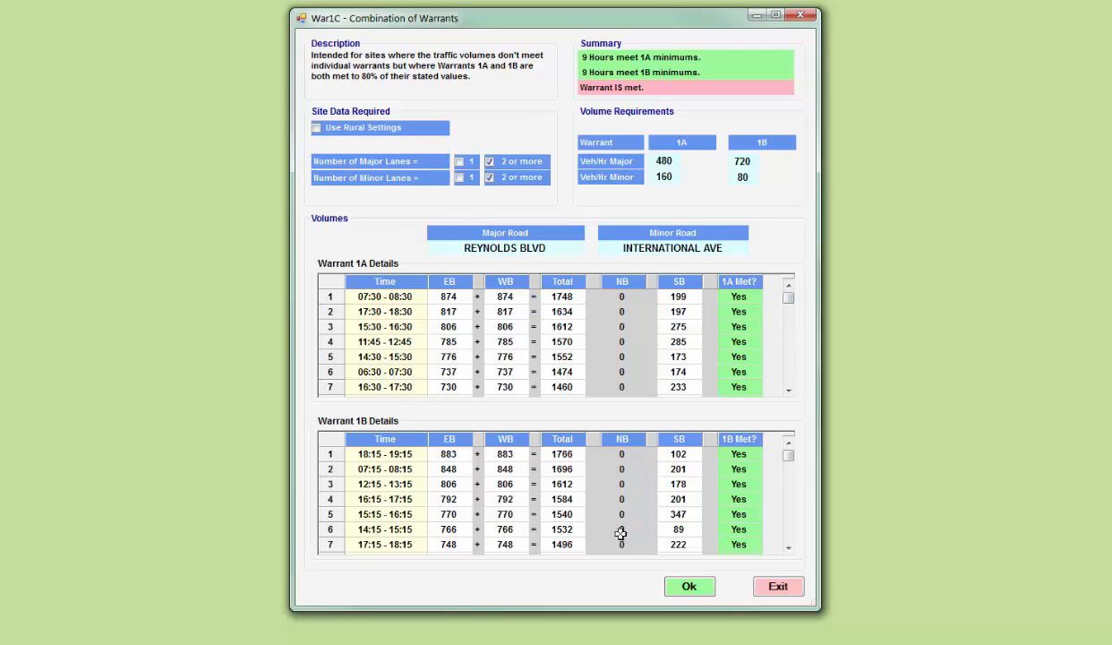
pyautogui.click(701, 587)
# Examine the Warrant 2 - Four Hour Volumes evaluation as a graph and accept it
pyautogui.click(295, 275)
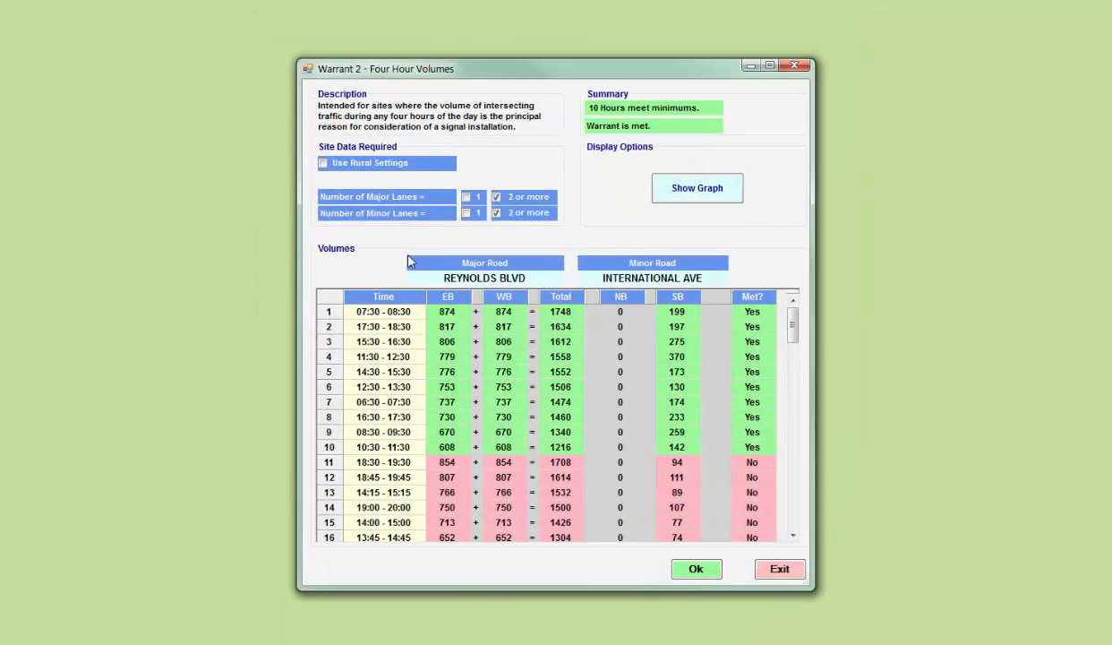
pyautogui.click(697, 195)
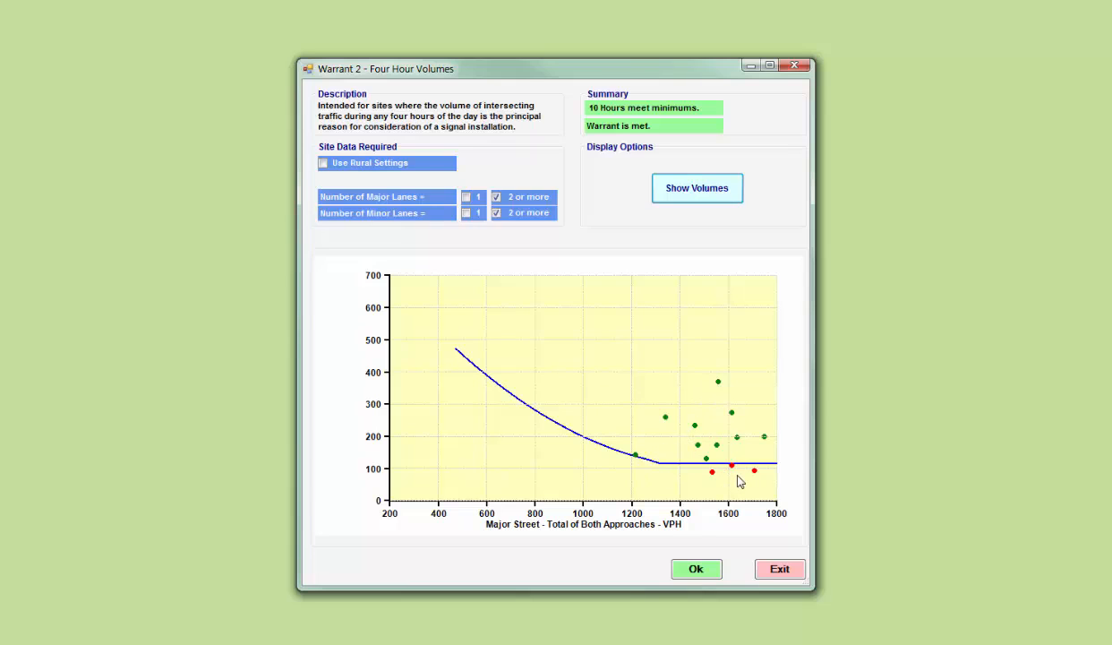
pyautogui.click(697, 570)
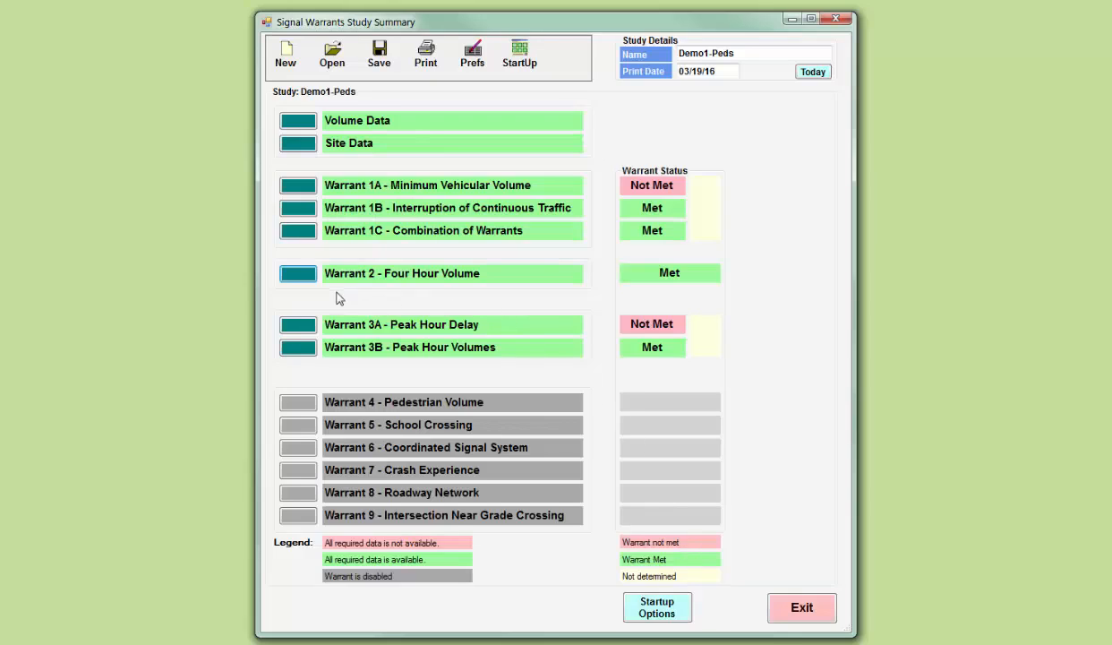
# Review the Warrant 3A - Peak Hour Delay evaluation and the Warrant 3B - Peak Hour Volumes graph, accepting both
pyautogui.click(298, 325)
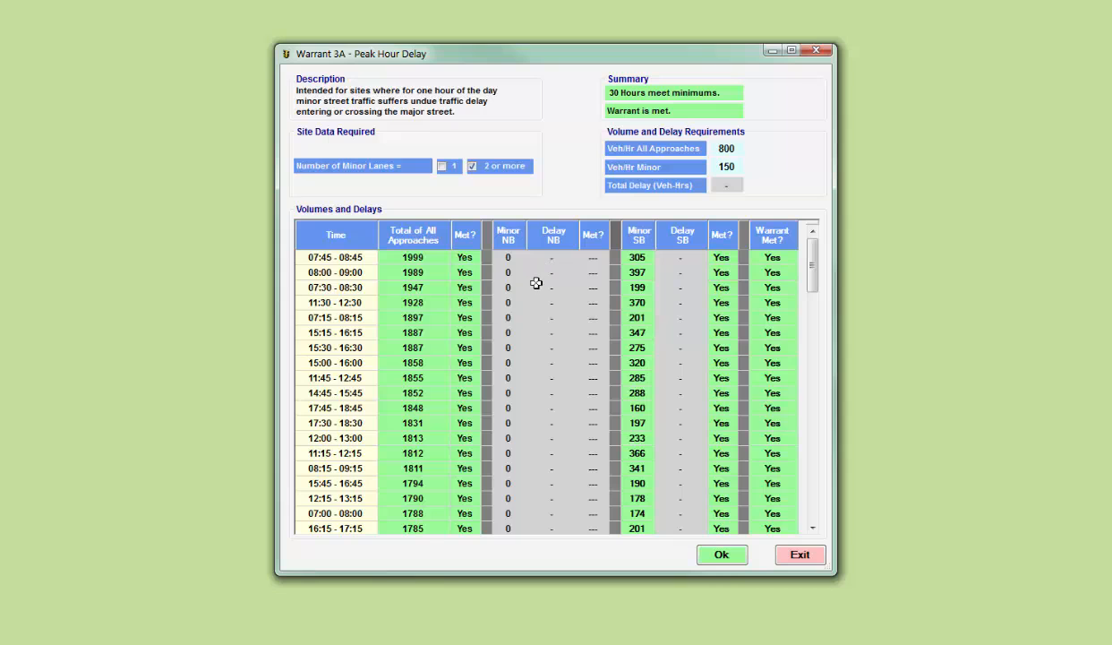
pyautogui.click(739, 554)
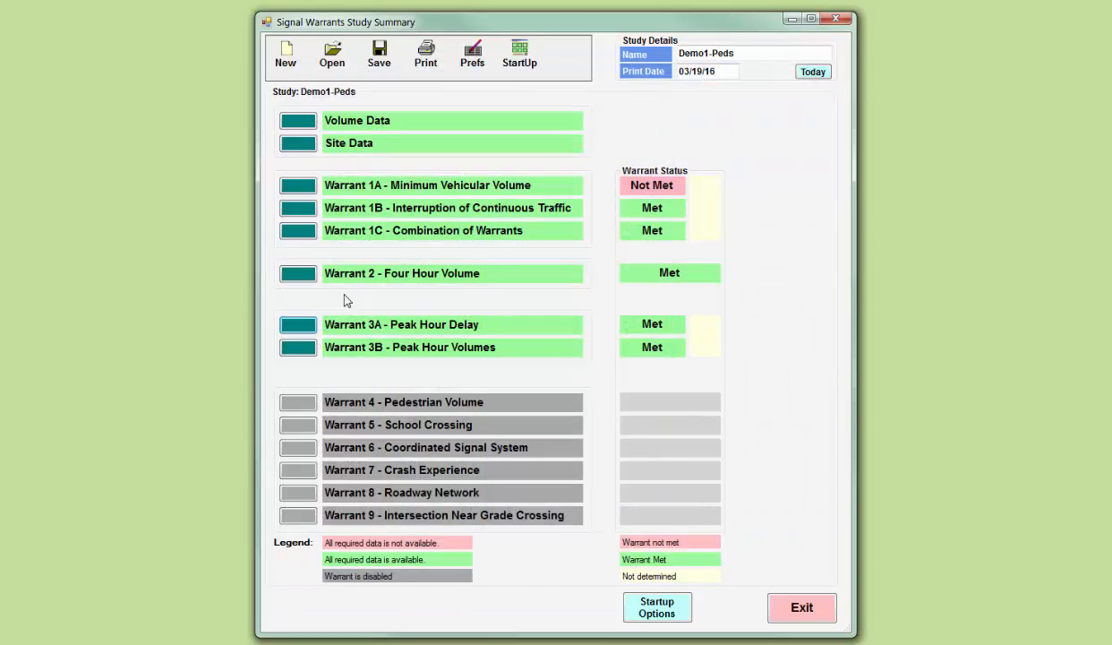
pyautogui.click(300, 347)
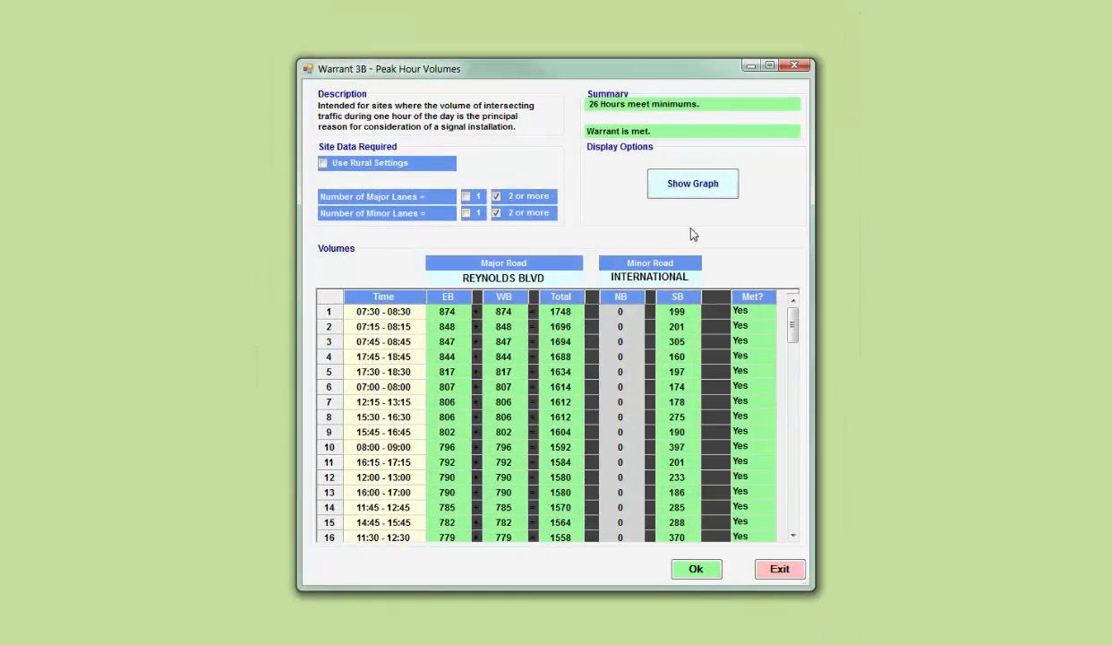
pyautogui.click(702, 188)
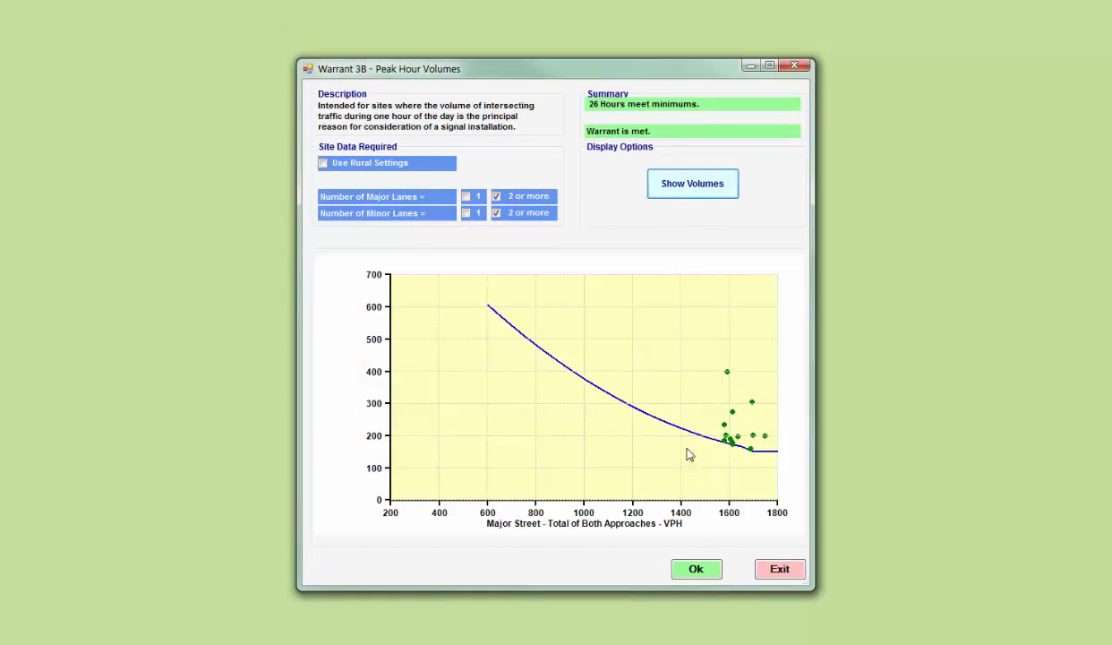
pyautogui.click(687, 569)
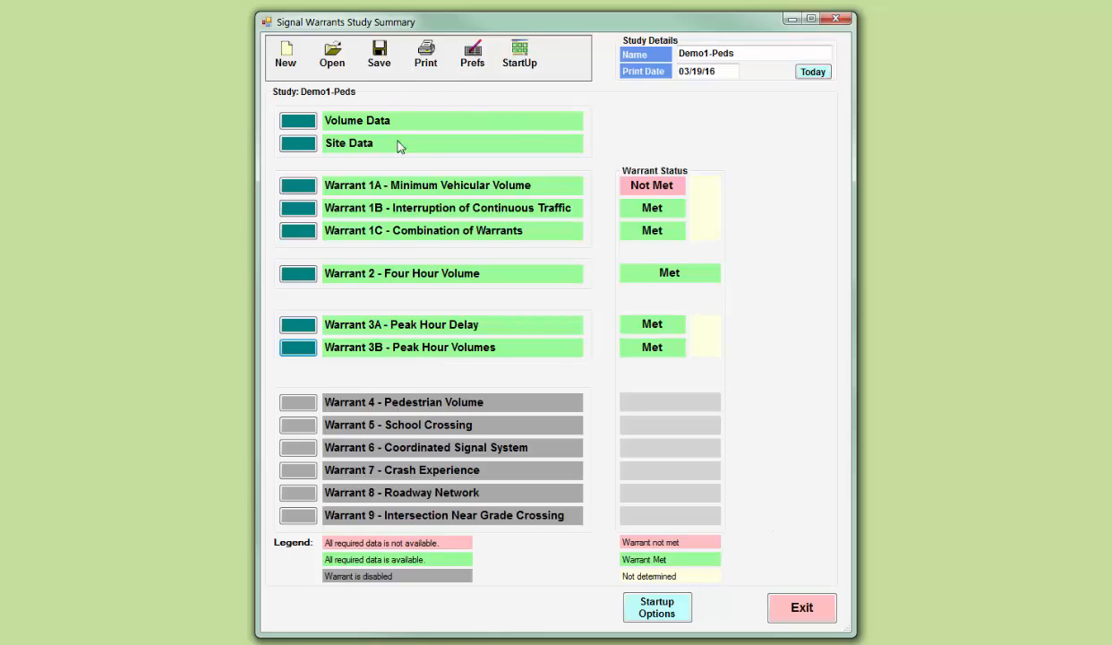
# Start a new signal warrant study and open the PetraPro study SampleData in the Volume Wizard for import
pyautogui.click(663, 612)
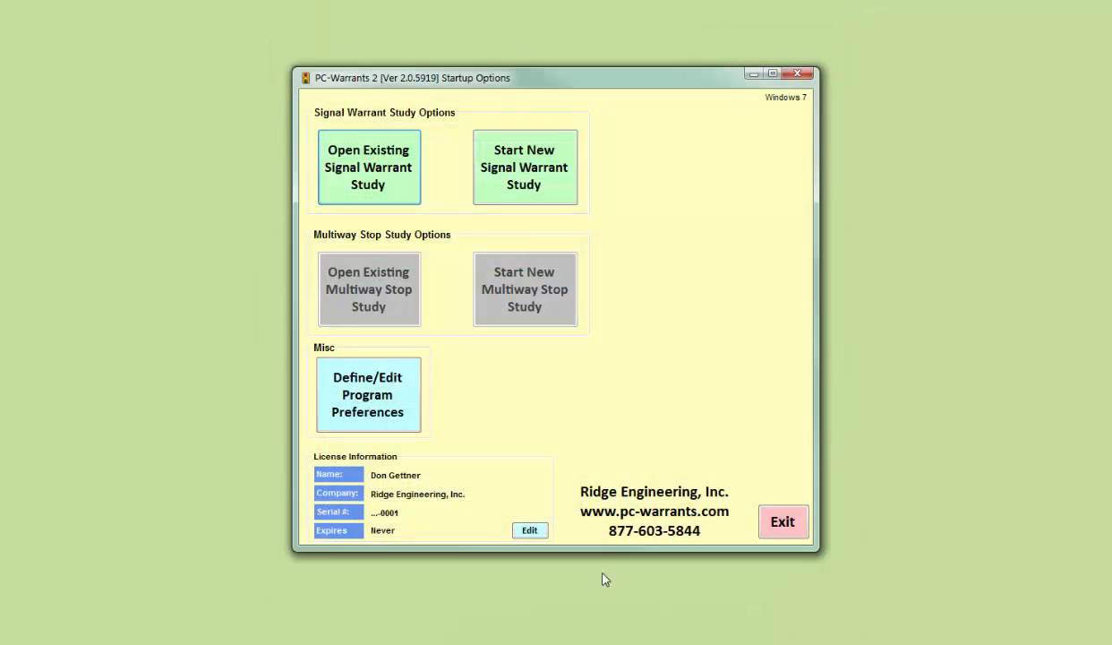
pyautogui.click(540, 172)
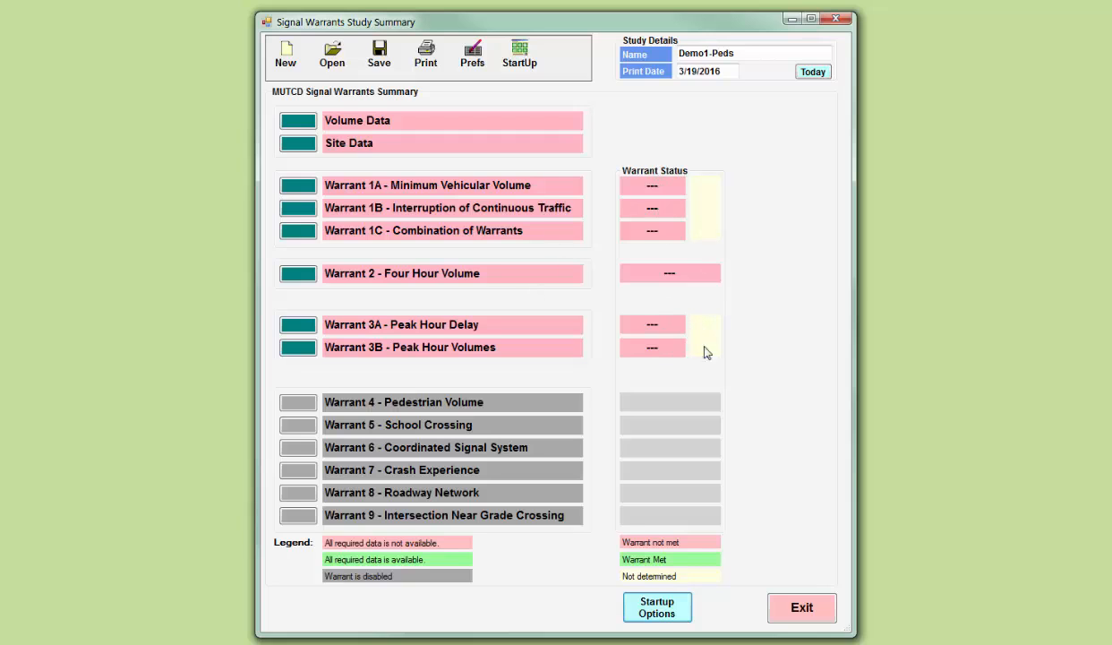
pyautogui.click(298, 121)
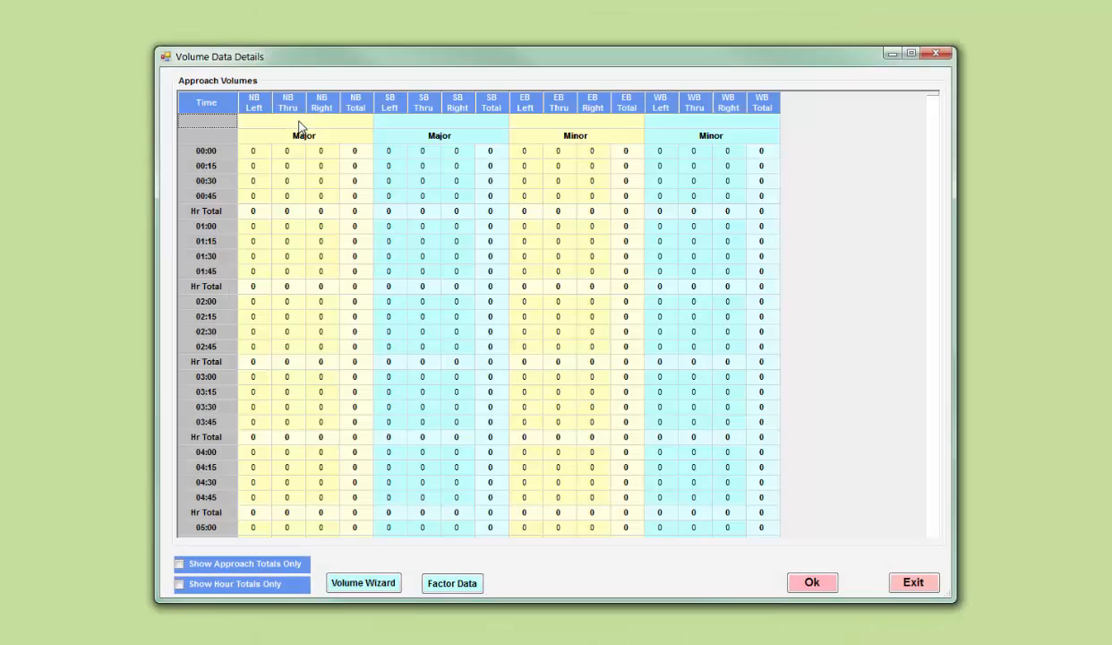
pyautogui.click(380, 586)
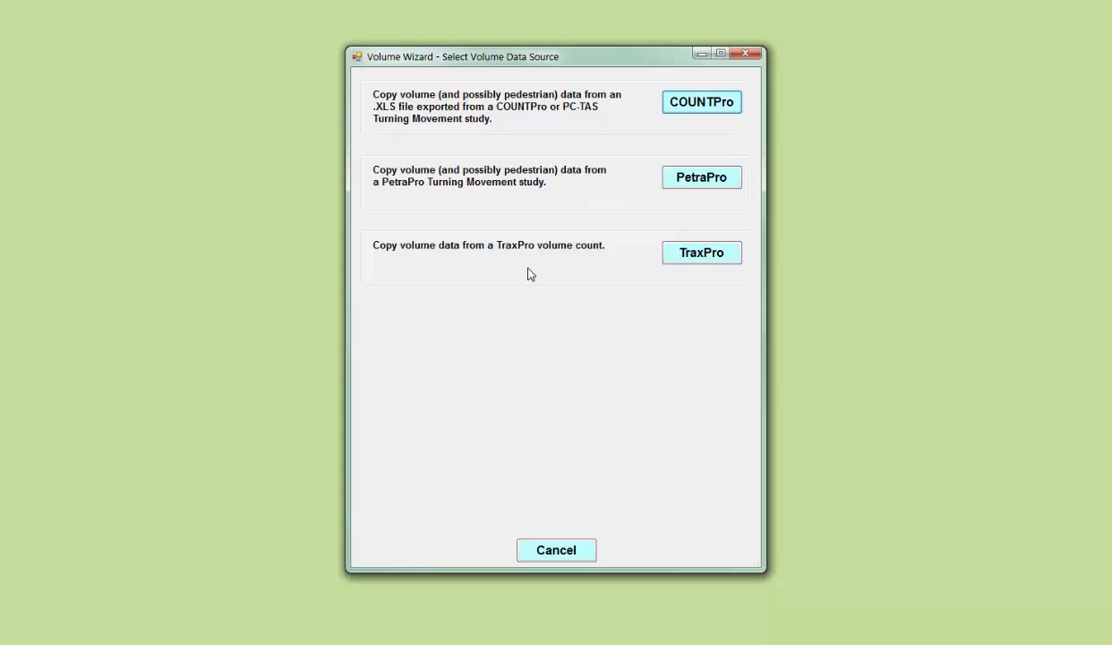
pyautogui.click(712, 179)
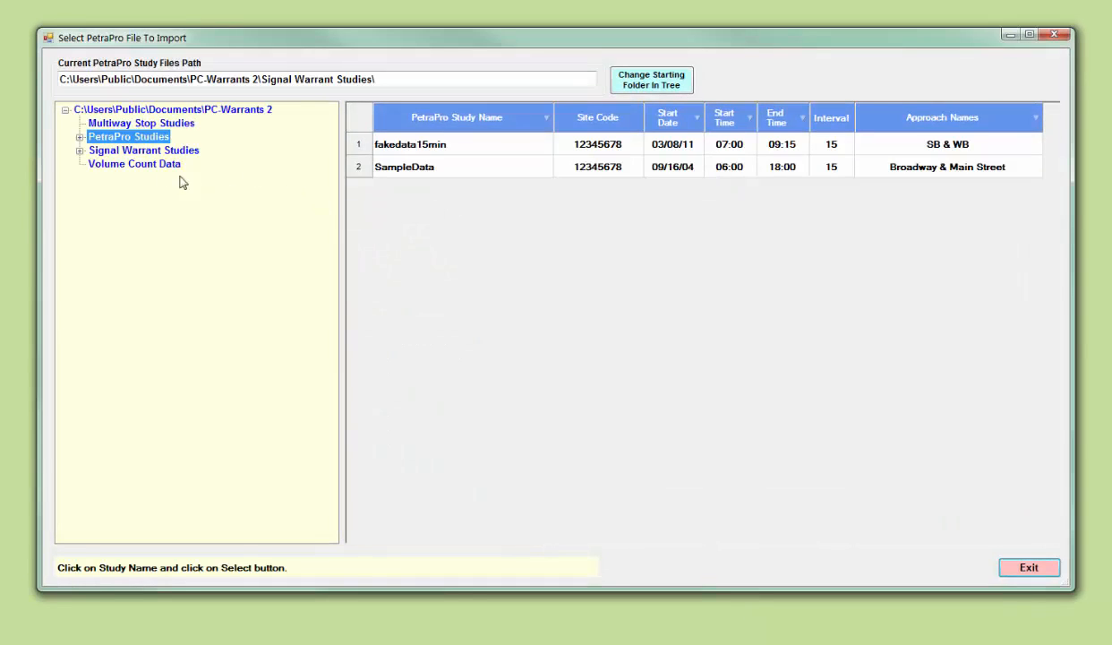
pyautogui.click(409, 166)
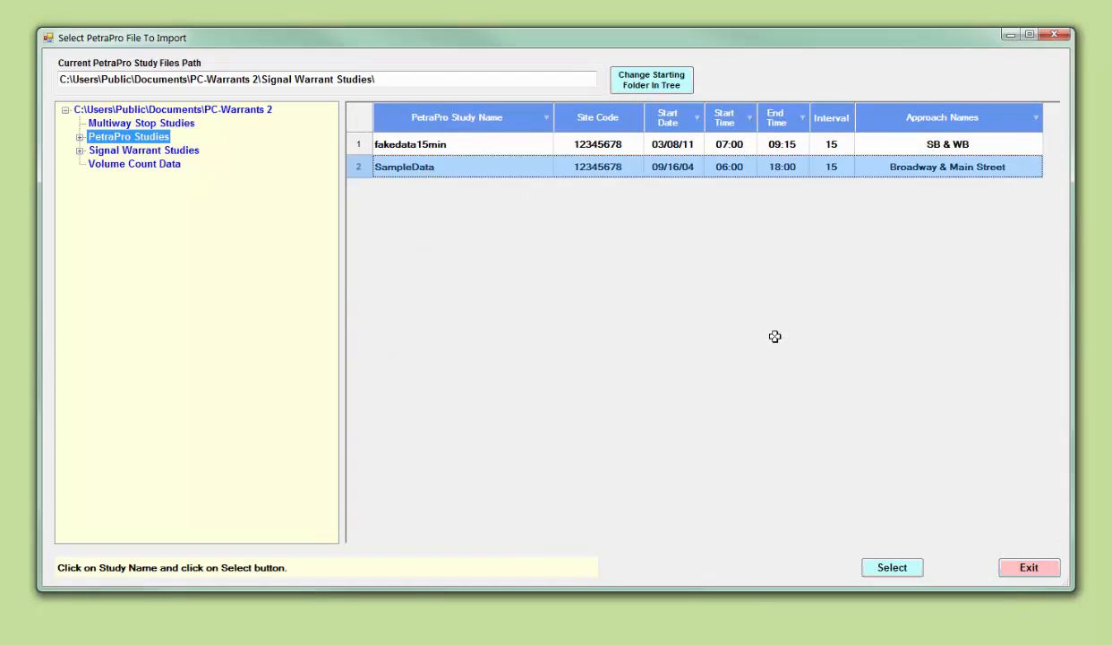
pyautogui.click(892, 567)
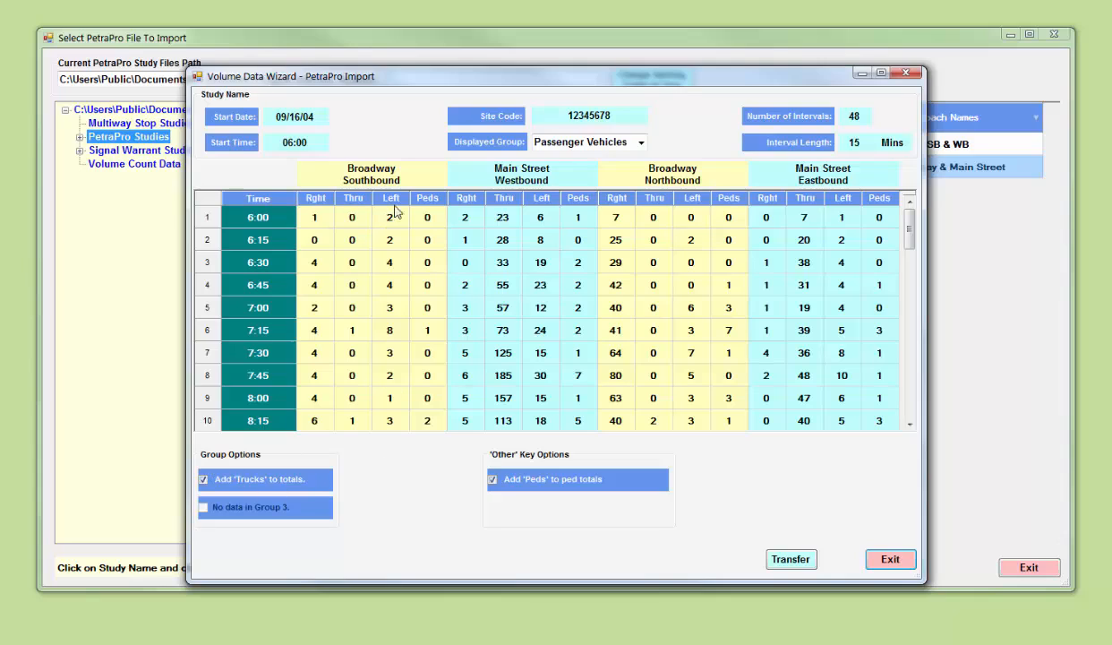
# Examine the Trucks counts of the PetraPro study and return the displayed group to Passenger Vehicles
pyautogui.click(640, 144)
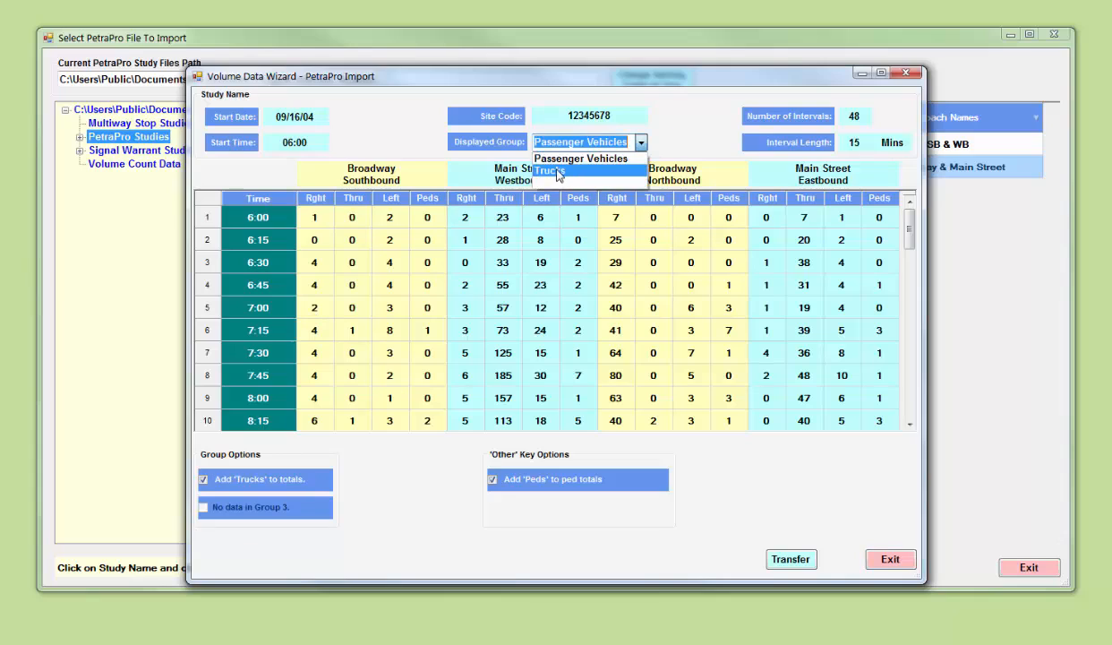
pyautogui.click(557, 172)
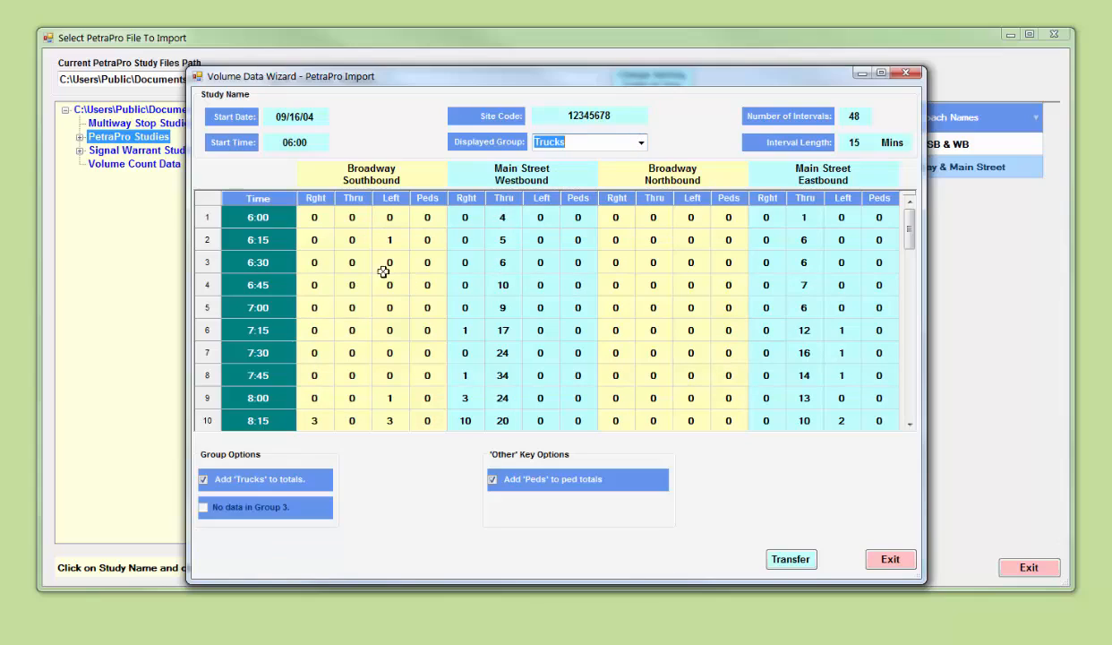
pyautogui.click(640, 142)
pyautogui.click(593, 158)
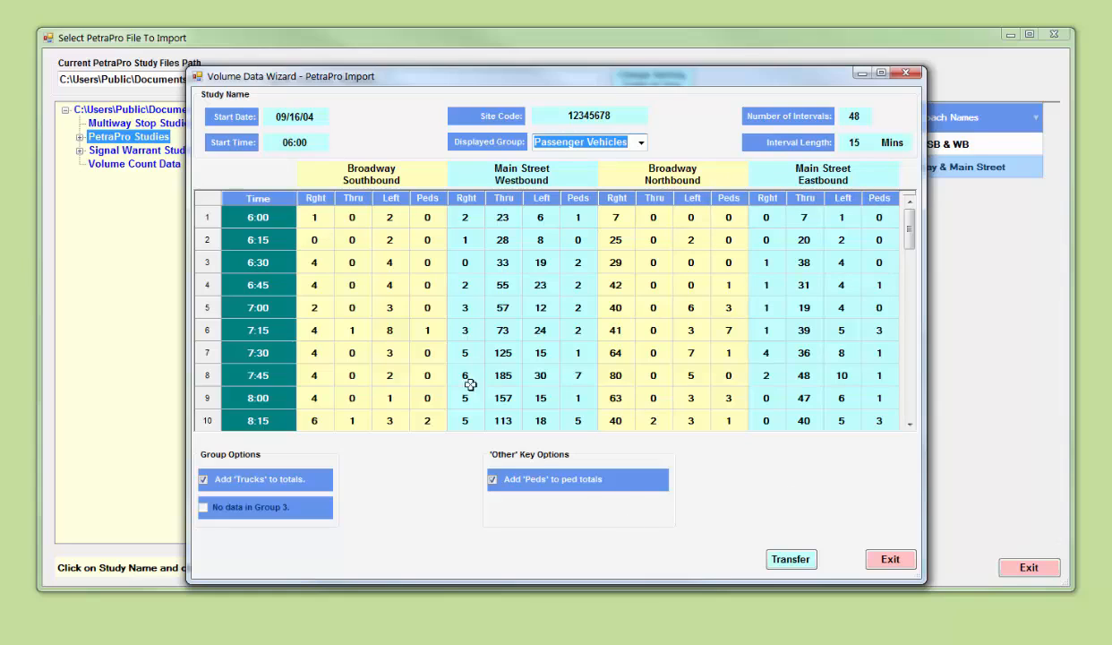
# Transfer the PetraPro counts into the volume data and accept them with only approach totals and hour totals shown
pyautogui.click(789, 559)
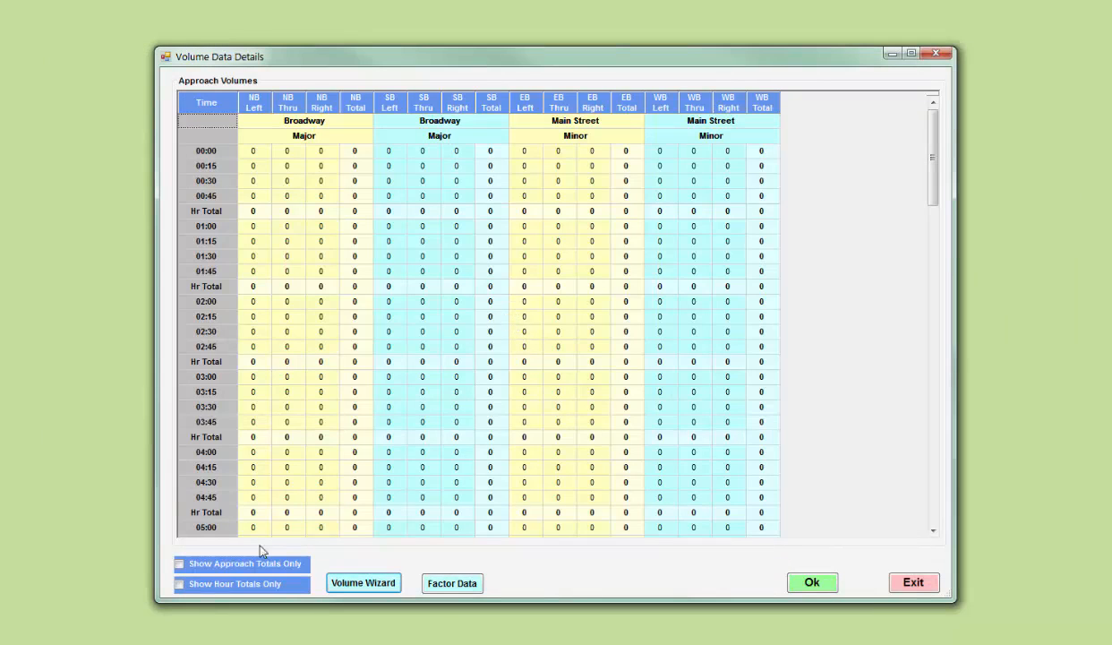
pyautogui.click(179, 563)
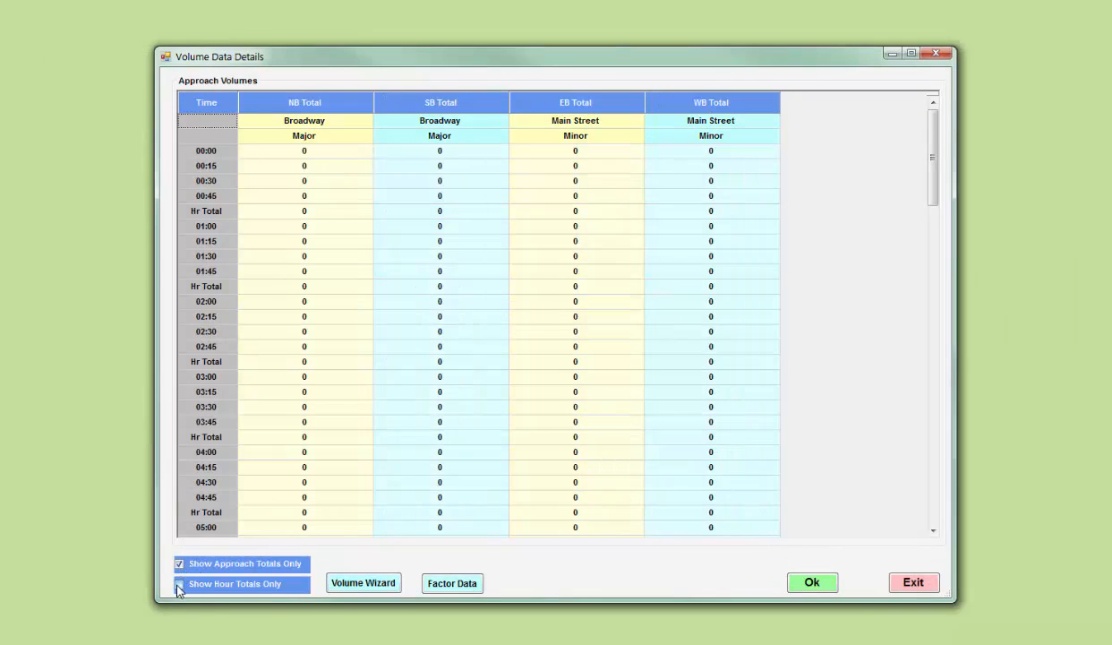
pyautogui.click(179, 583)
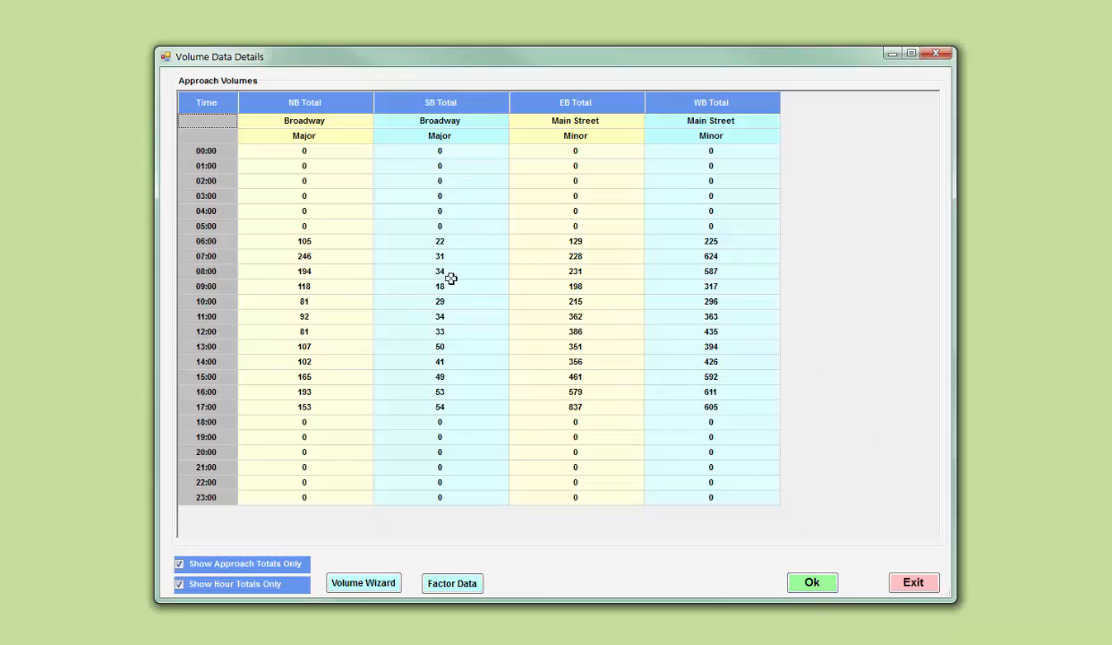
pyautogui.click(811, 584)
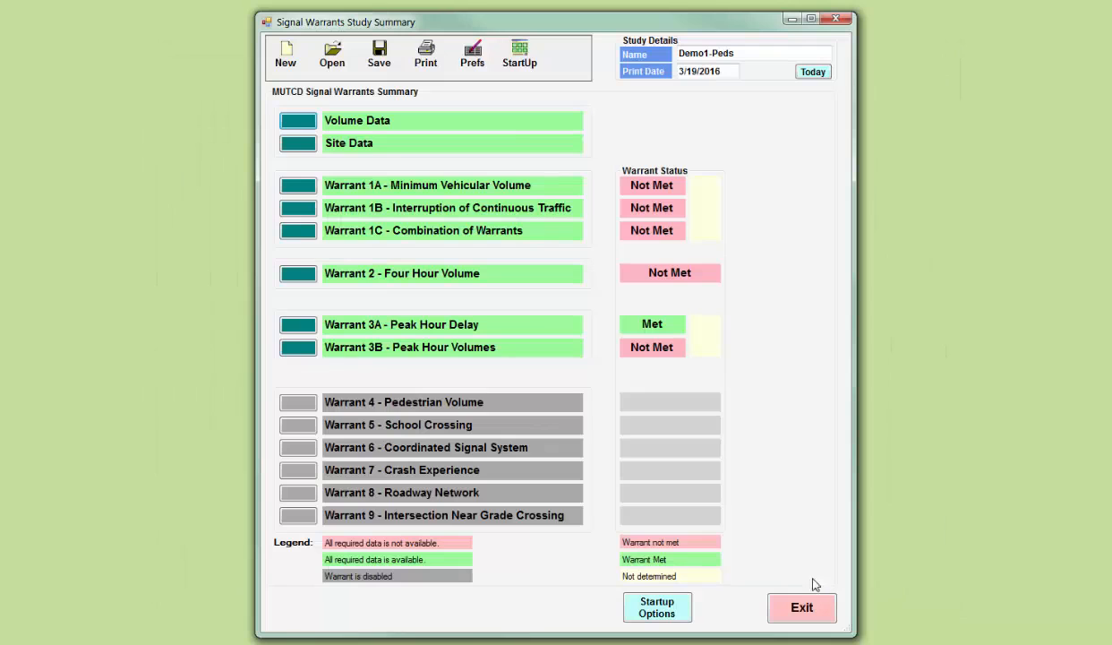
# Start another new study and open the TraxPro count TF2-V4-15-2DAY in the Volume Wizard for import
pyautogui.click(285, 61)
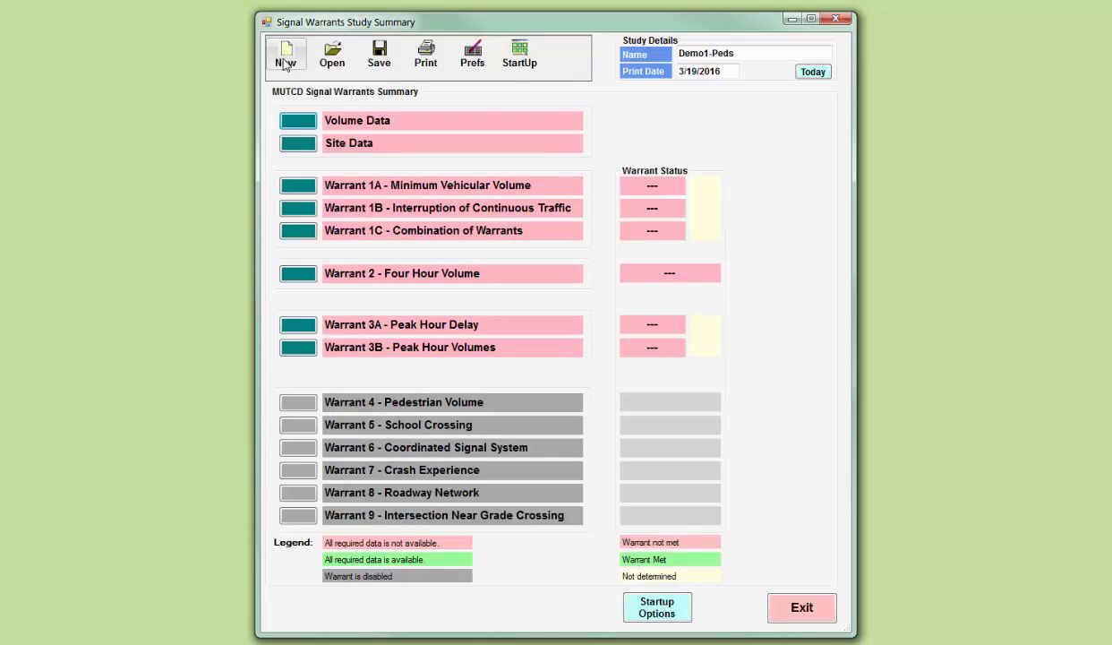
pyautogui.click(299, 121)
pyautogui.click(365, 585)
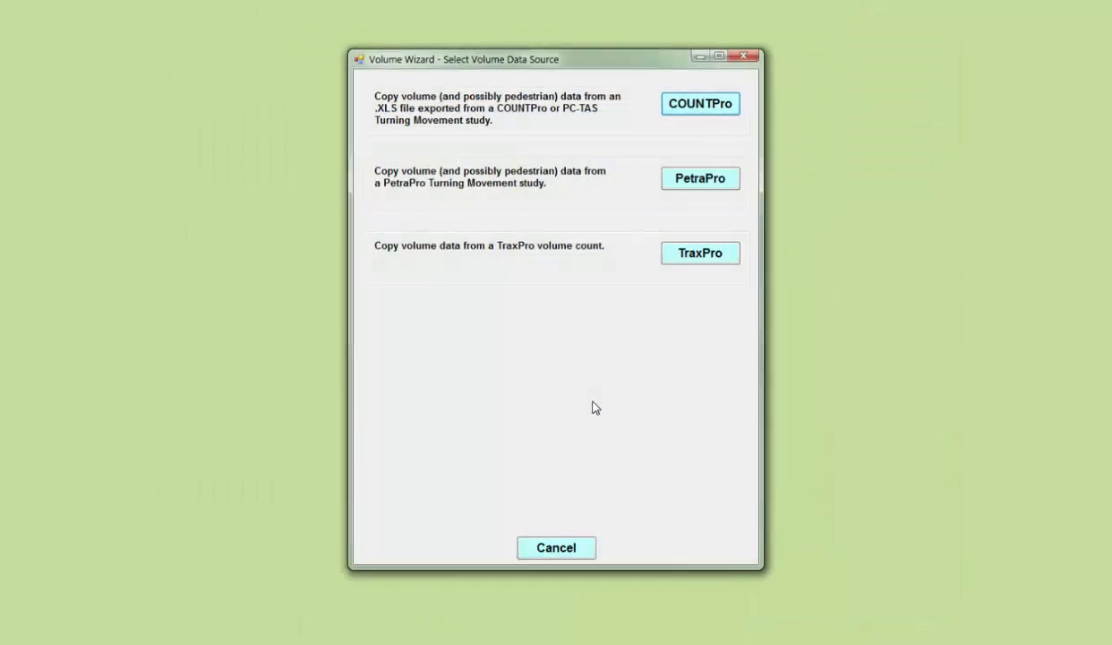
pyautogui.click(691, 254)
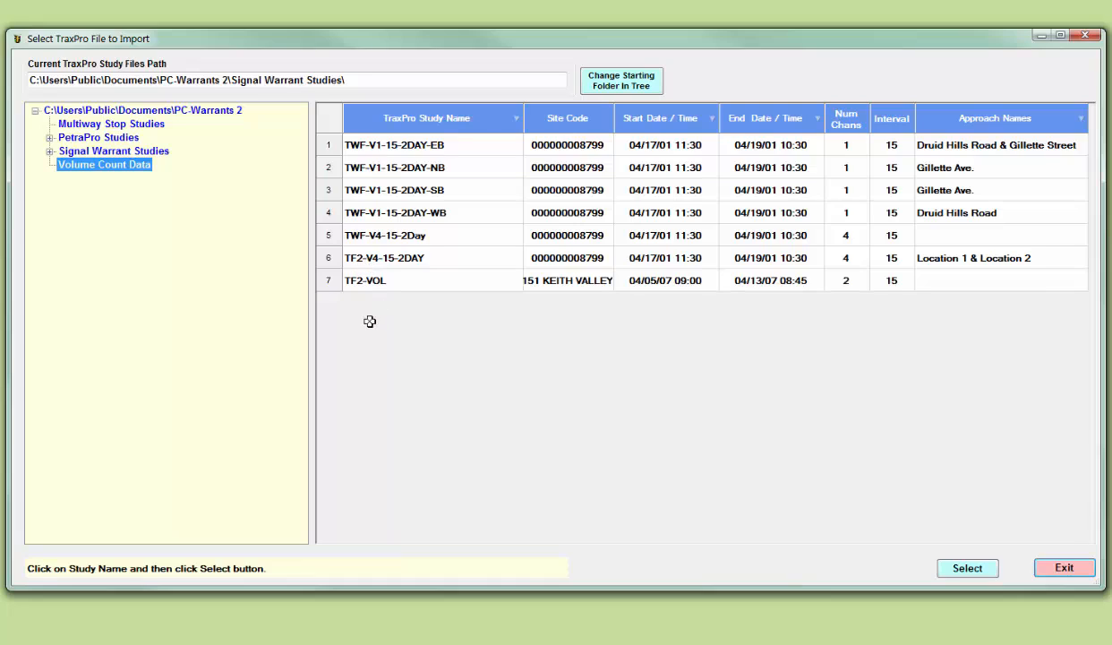
pyautogui.click(364, 256)
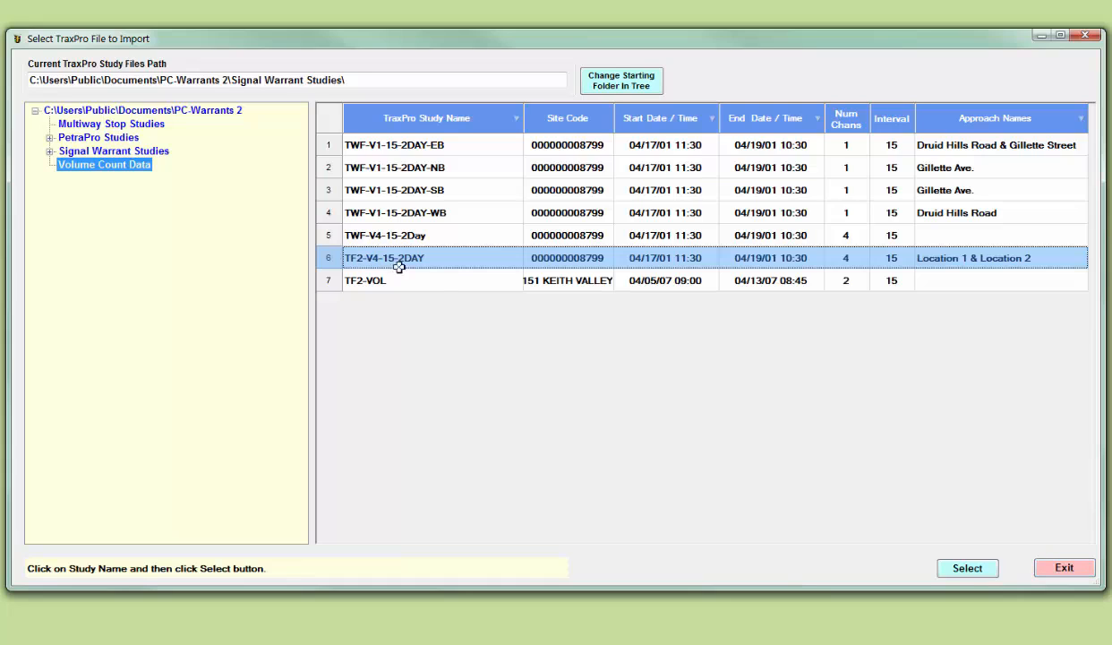
pyautogui.click(955, 572)
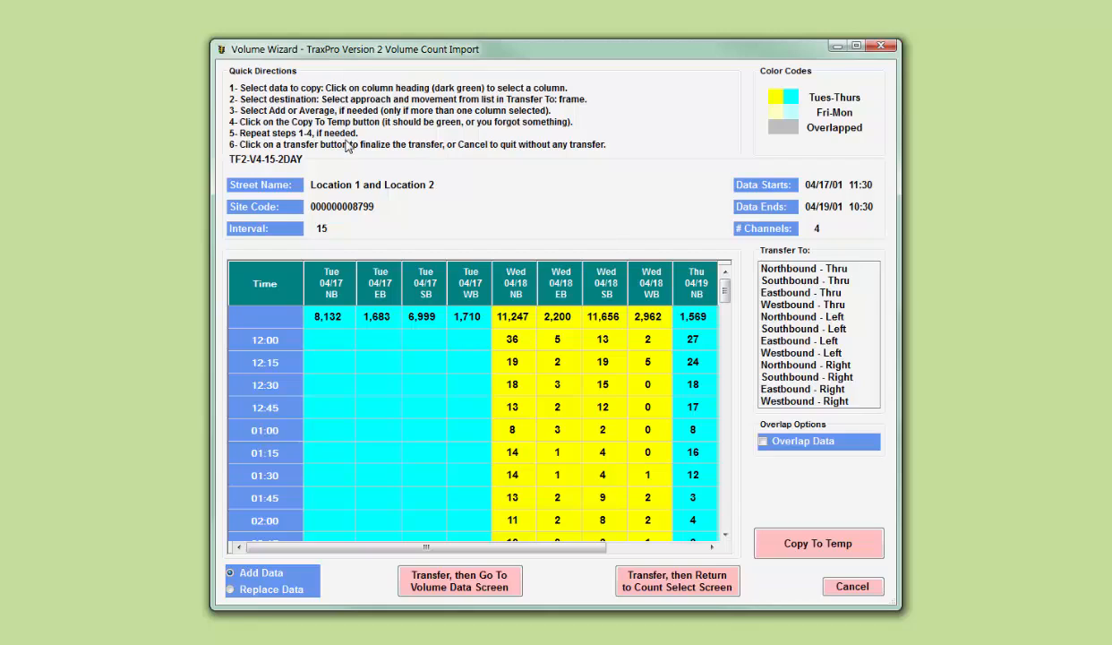
# Copy the Wed 04/18 NB column to Northbound - Thru and the Wed 04/18 EB column to Eastbound - Thru in temporary storage
pyautogui.click(515, 286)
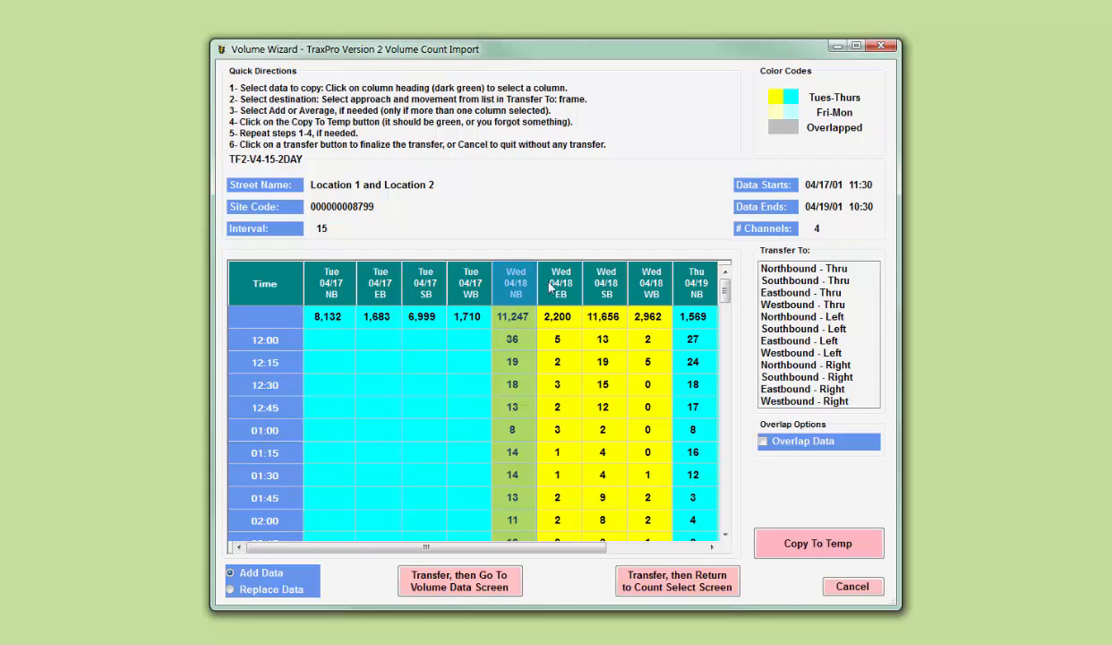
pyautogui.click(790, 270)
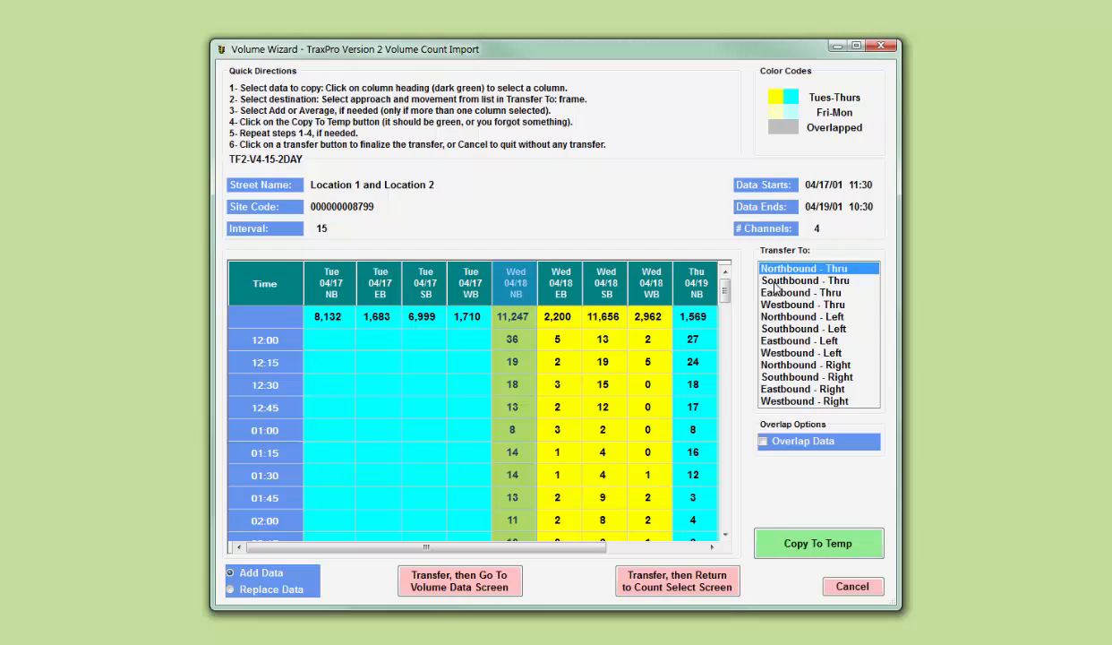
pyautogui.click(825, 551)
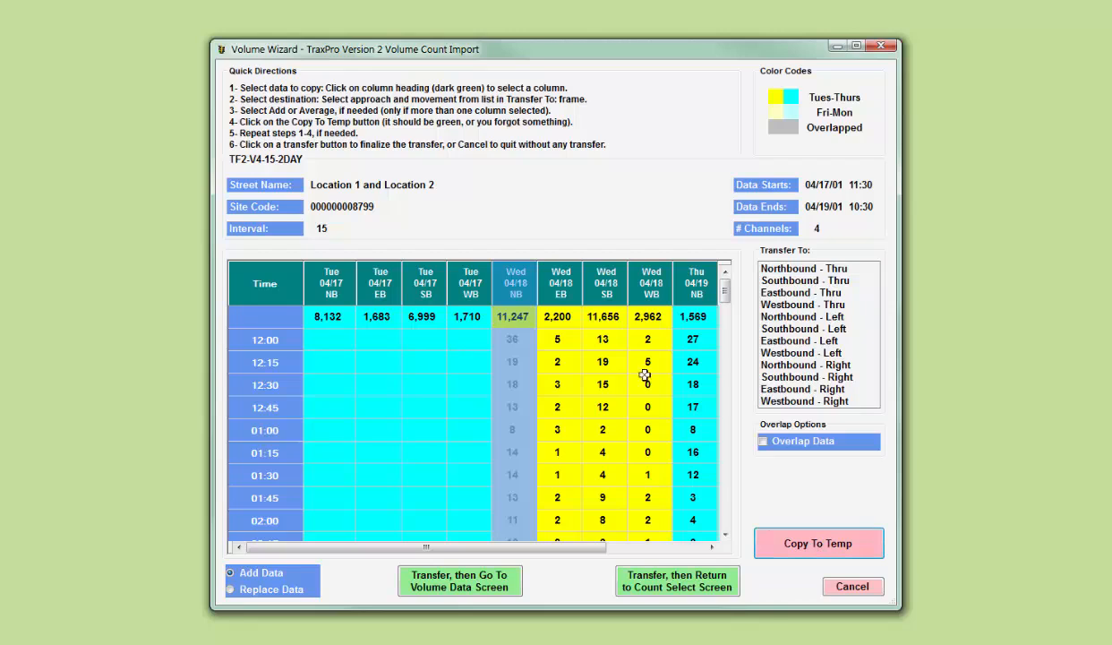
pyautogui.click(562, 285)
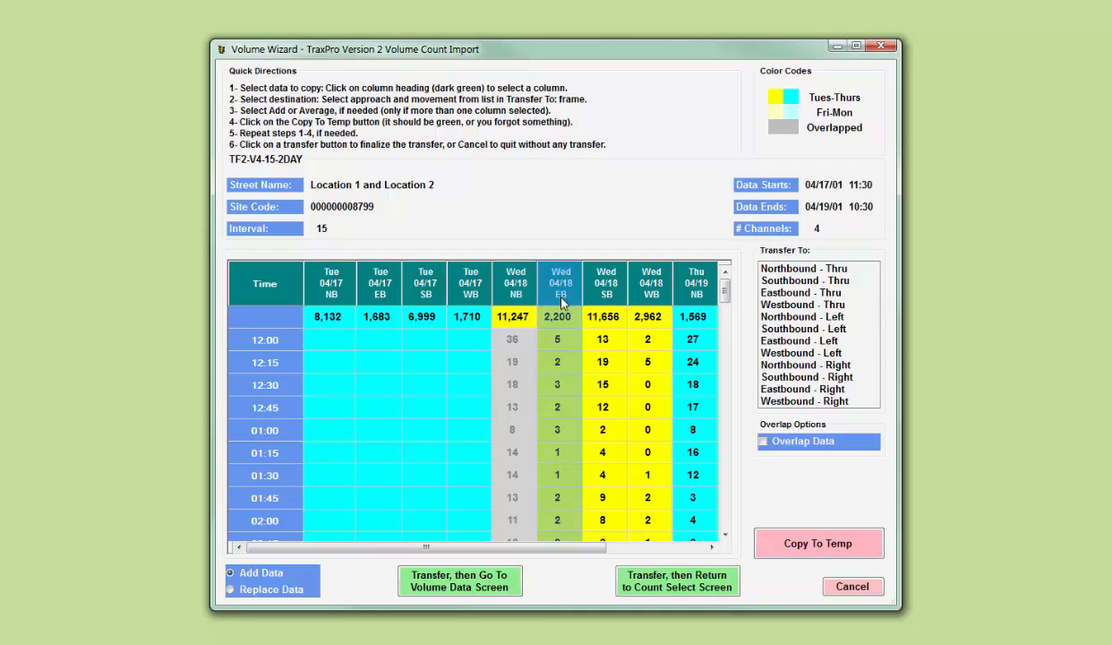
pyautogui.click(786, 292)
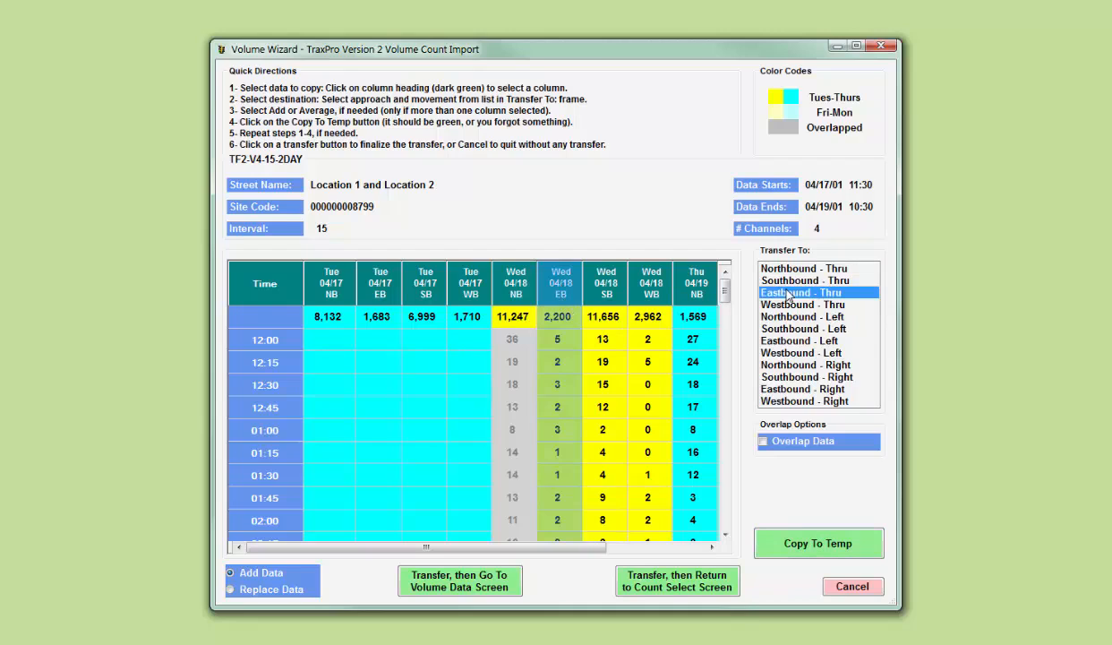
pyautogui.click(777, 530)
# Copy the Wed 04/18 SB column to Southbound - Thru and the Wed 04/18 WB column to Westbound - Thru in temporary storage
pyautogui.click(589, 278)
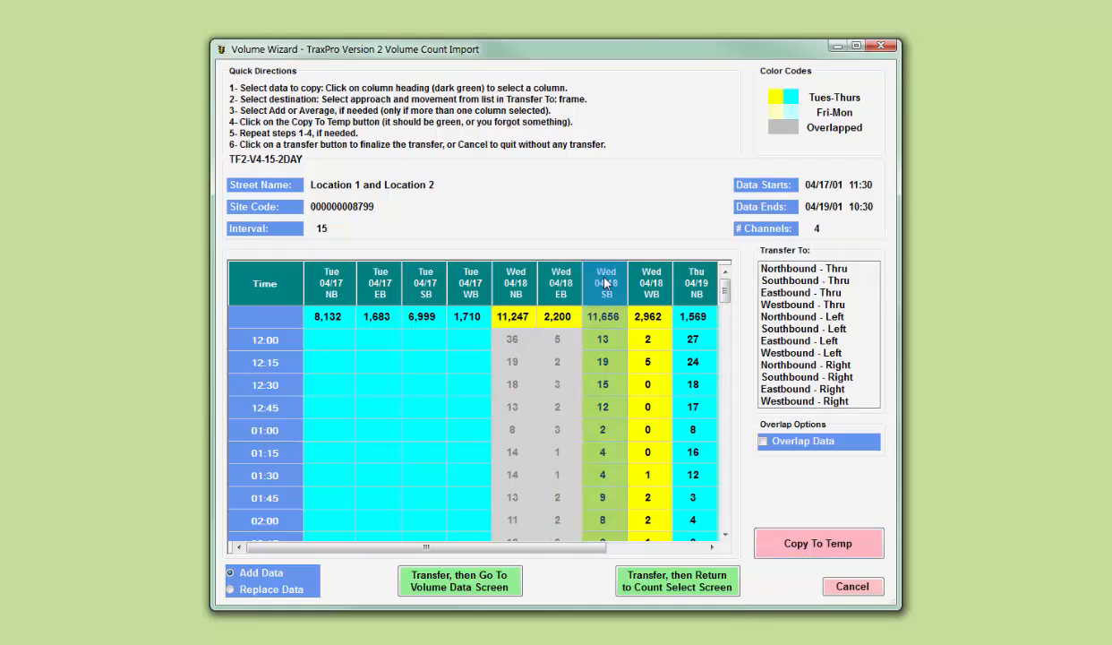
pyautogui.click(776, 281)
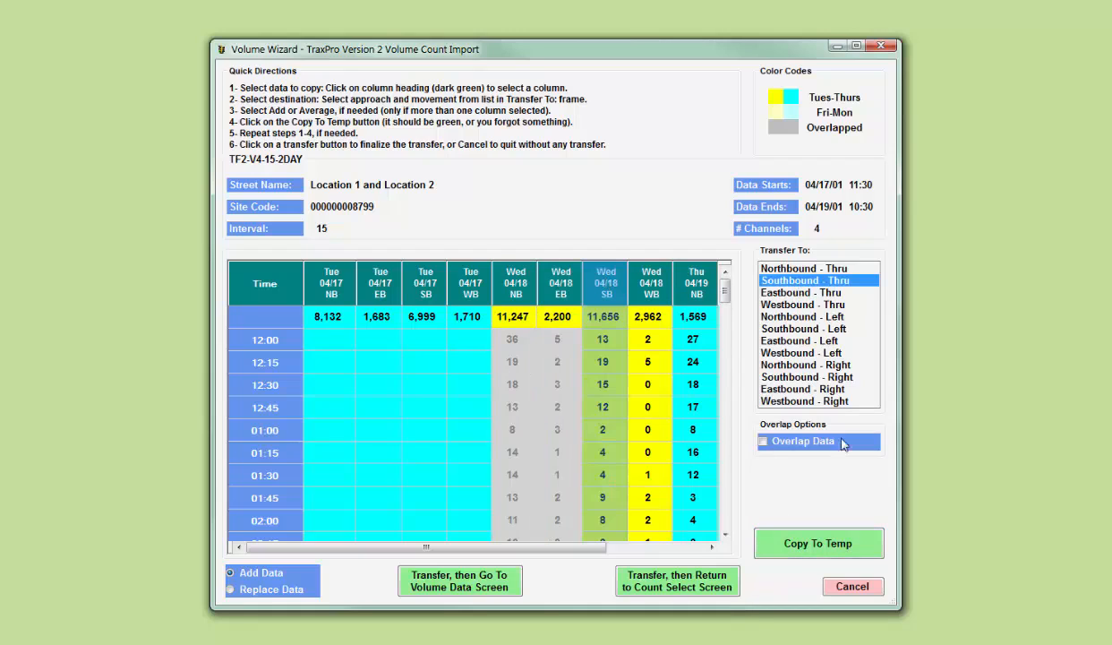
pyautogui.click(824, 537)
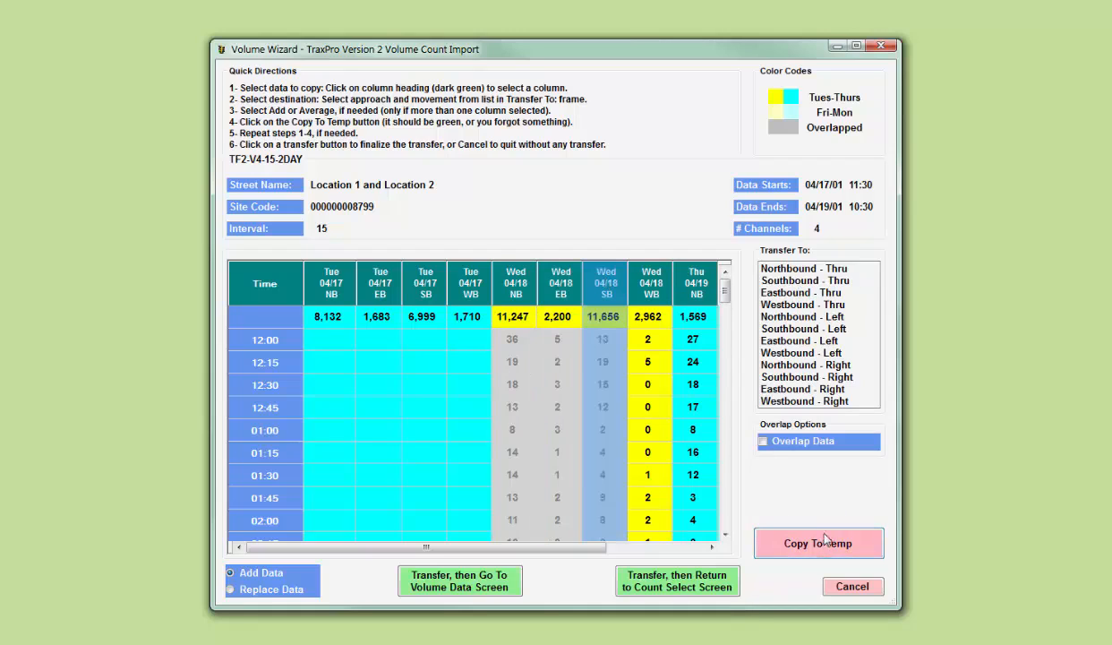
pyautogui.click(645, 283)
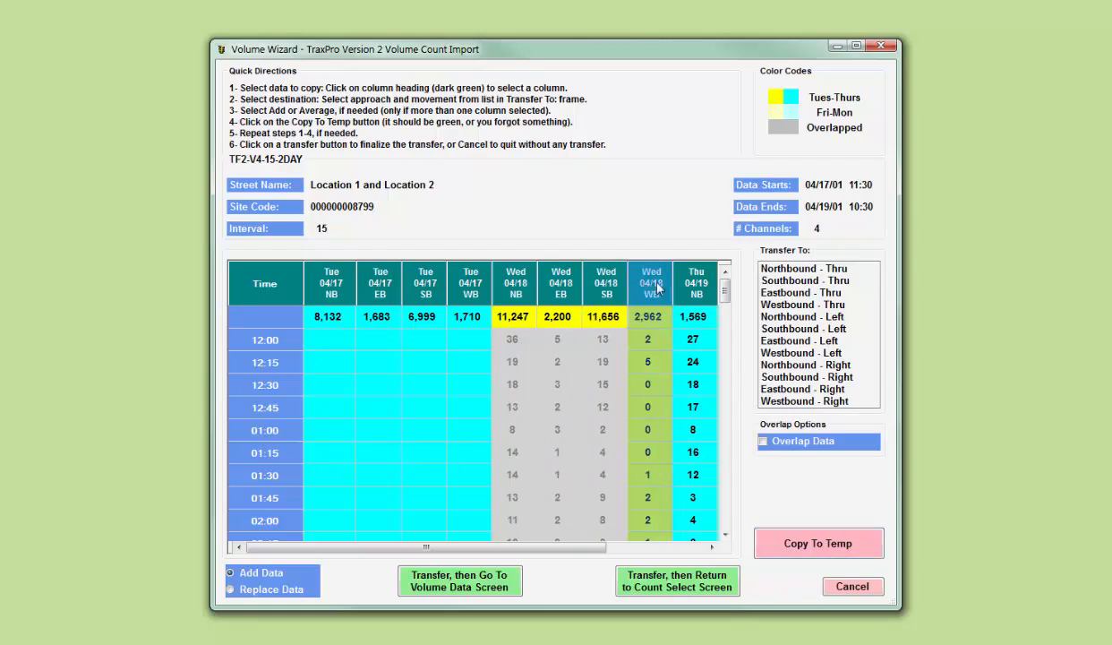
pyautogui.click(789, 305)
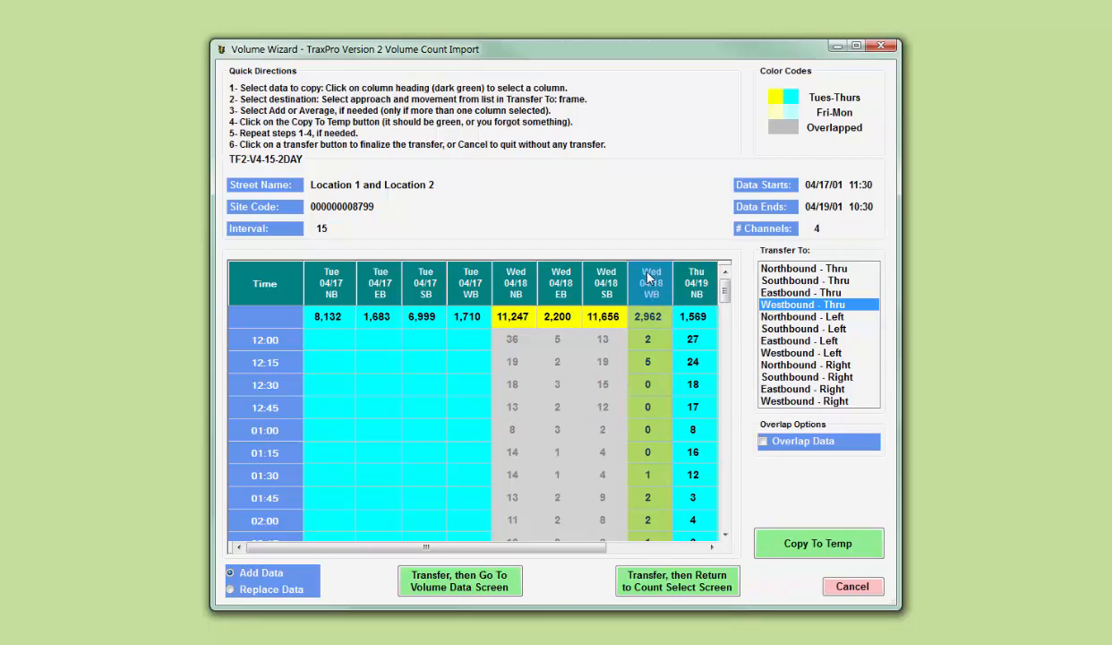
pyautogui.click(818, 544)
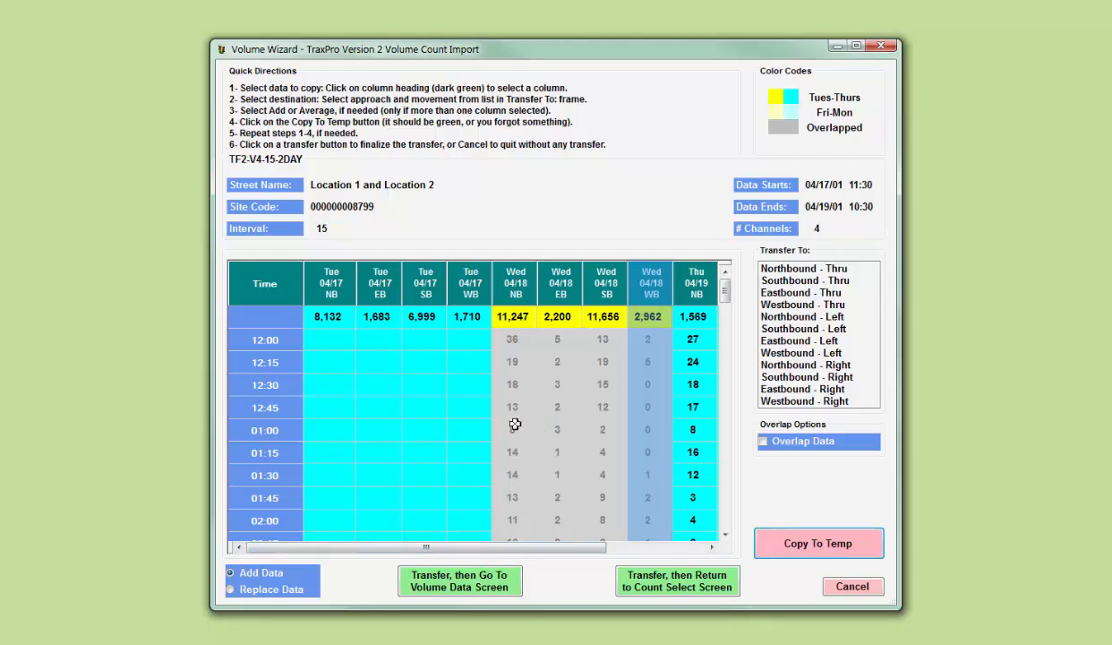
# Transfer the TraxPro counts into the volume data and accept them with only approach totals and hour totals shown
pyautogui.click(476, 587)
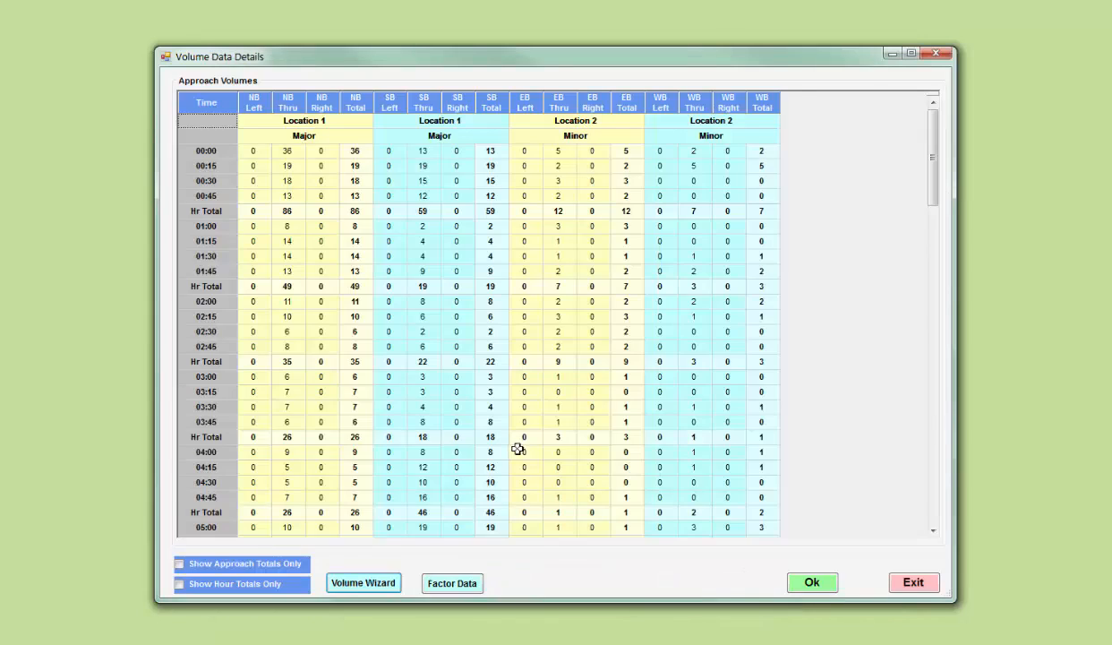
pyautogui.click(179, 564)
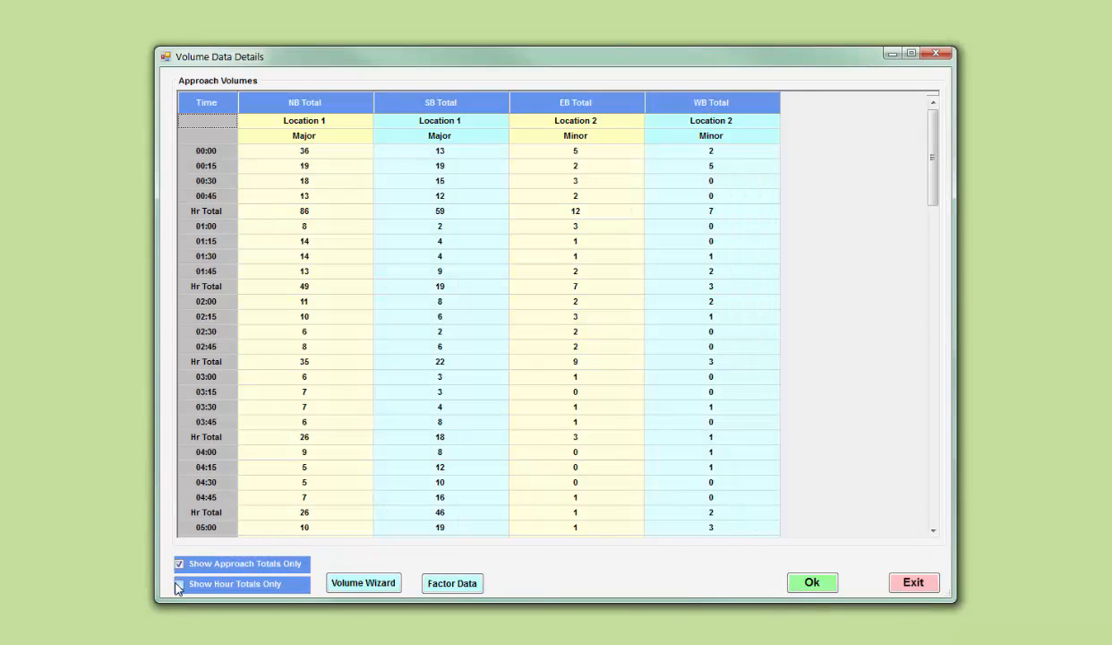
pyautogui.click(178, 584)
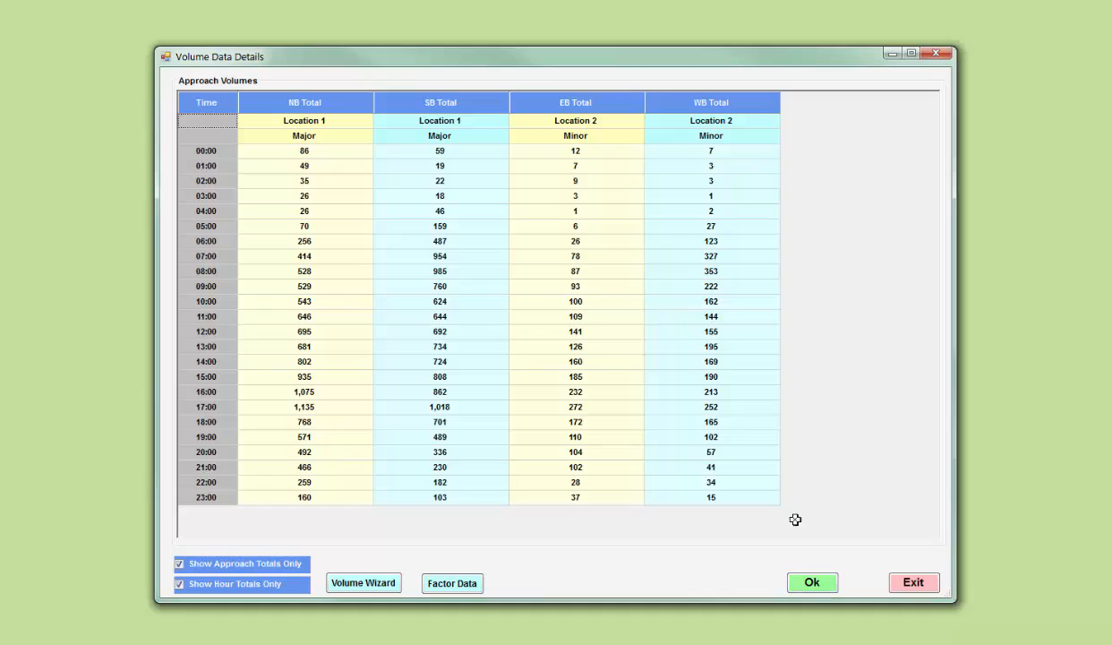
pyautogui.click(812, 583)
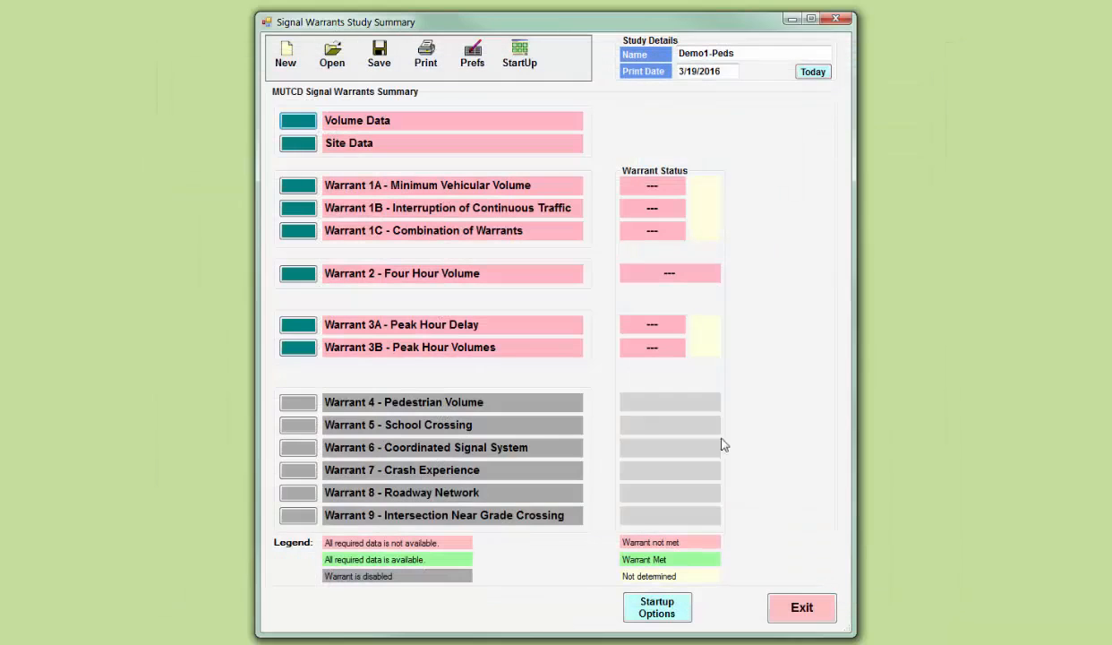
# Open the saved study Bismark Test1 from the Signal Warrant Studies folder and bring up its site data
pyautogui.click(330, 61)
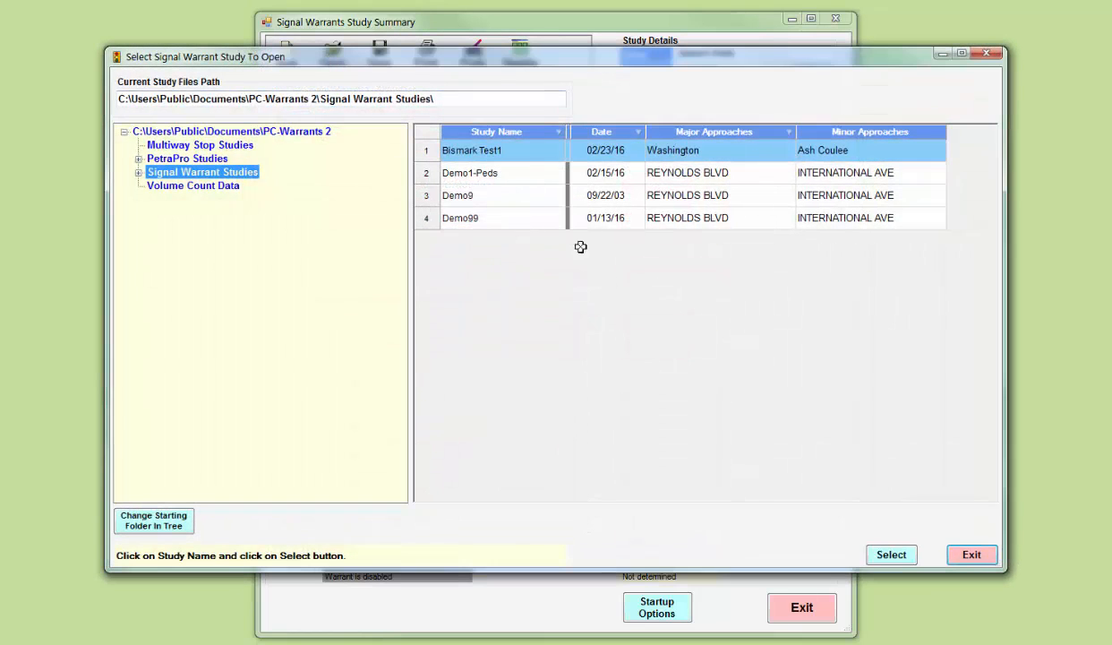
pyautogui.click(889, 554)
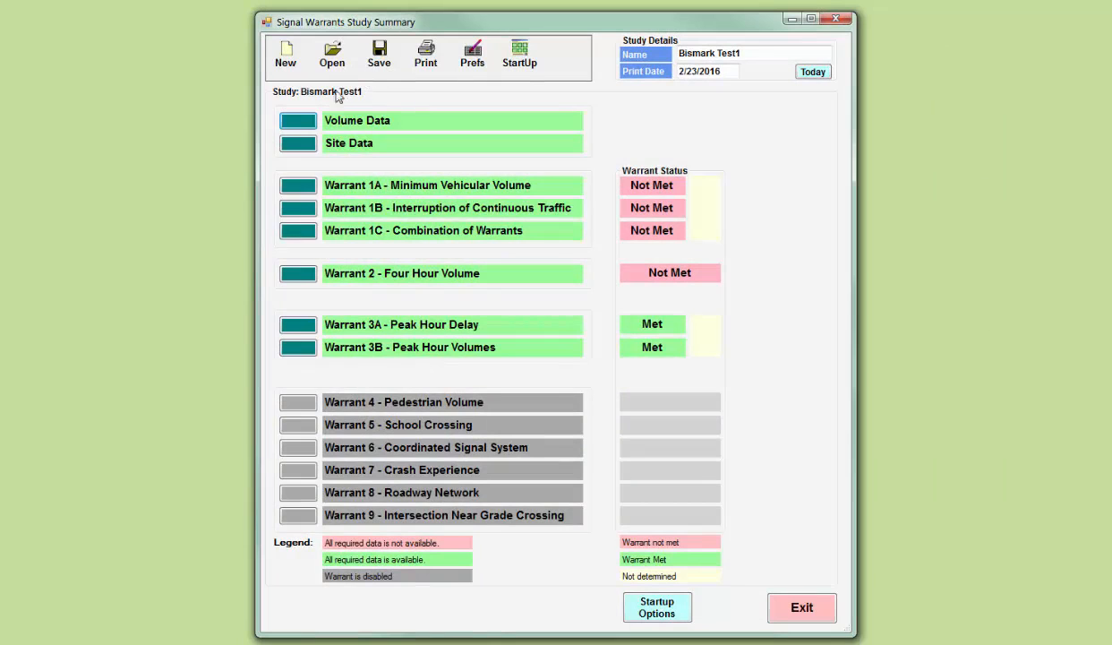
pyautogui.click(305, 143)
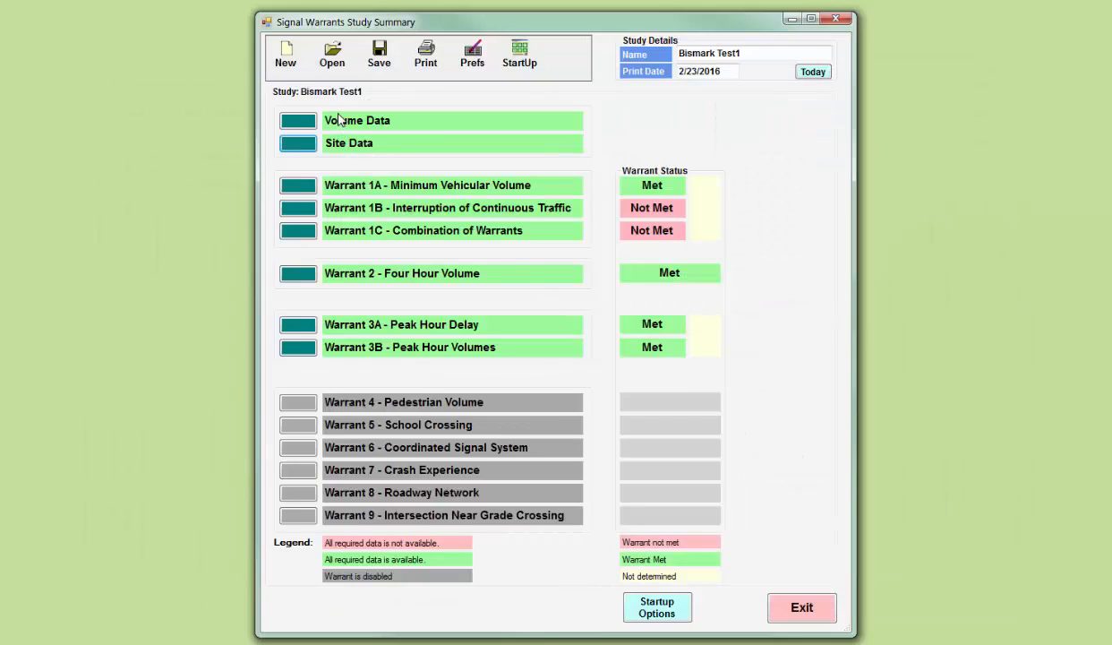
# Select all reports for printing, from the One Page Summary through Warrant 3B, and generate the print preview
pyautogui.click(427, 54)
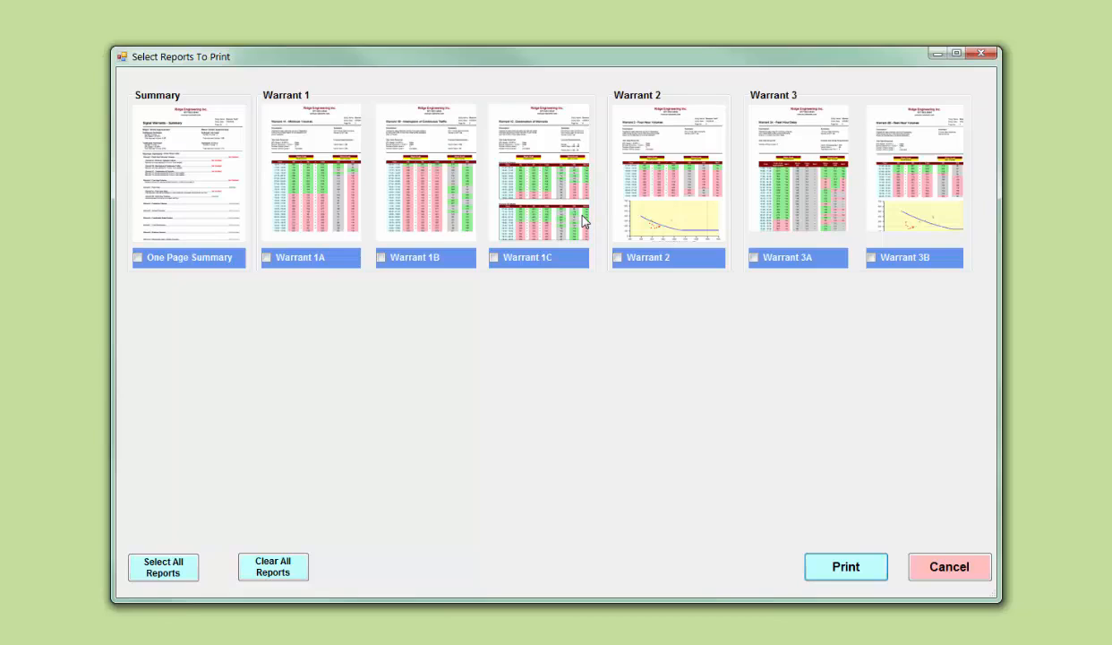
pyautogui.click(163, 573)
pyautogui.click(285, 573)
pyautogui.click(167, 562)
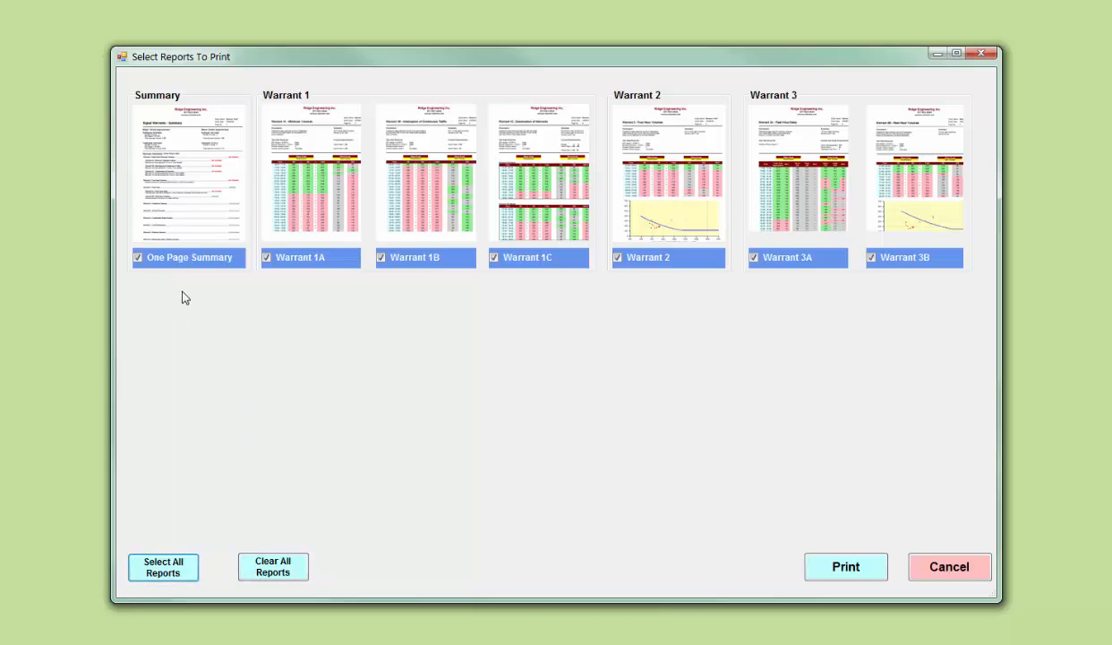
pyautogui.click(862, 572)
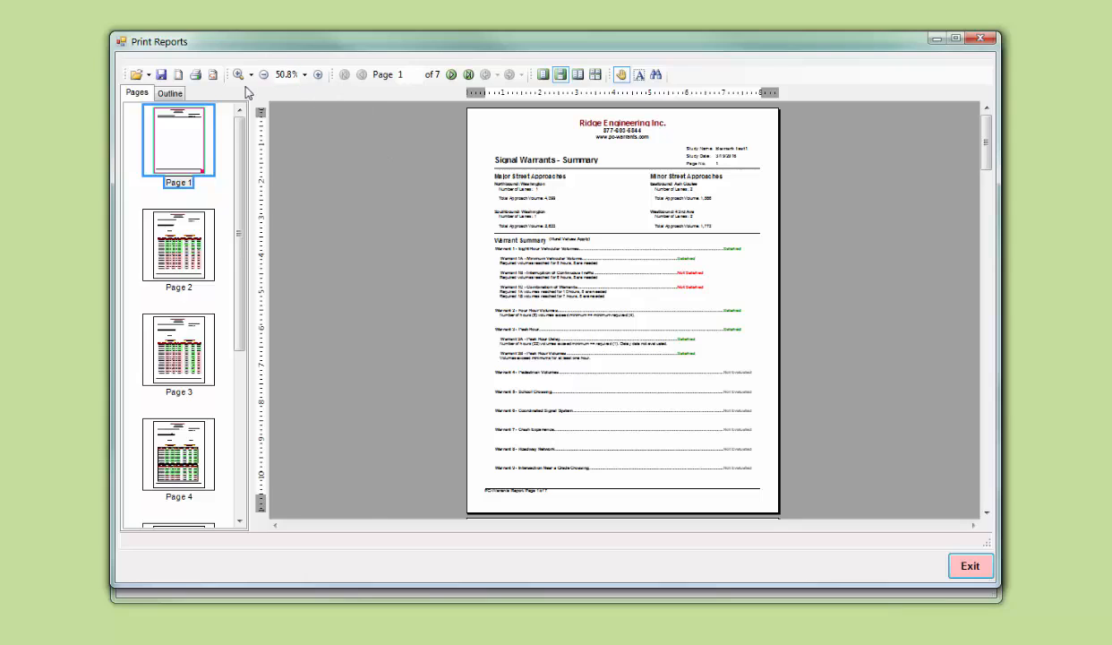
# Examine the summary and the Warrant 1A, 1B and 1C report pages at 100% zoom, returning to page 1
pyautogui.click(318, 77)
pyautogui.click(318, 77)
pyautogui.click(318, 77)
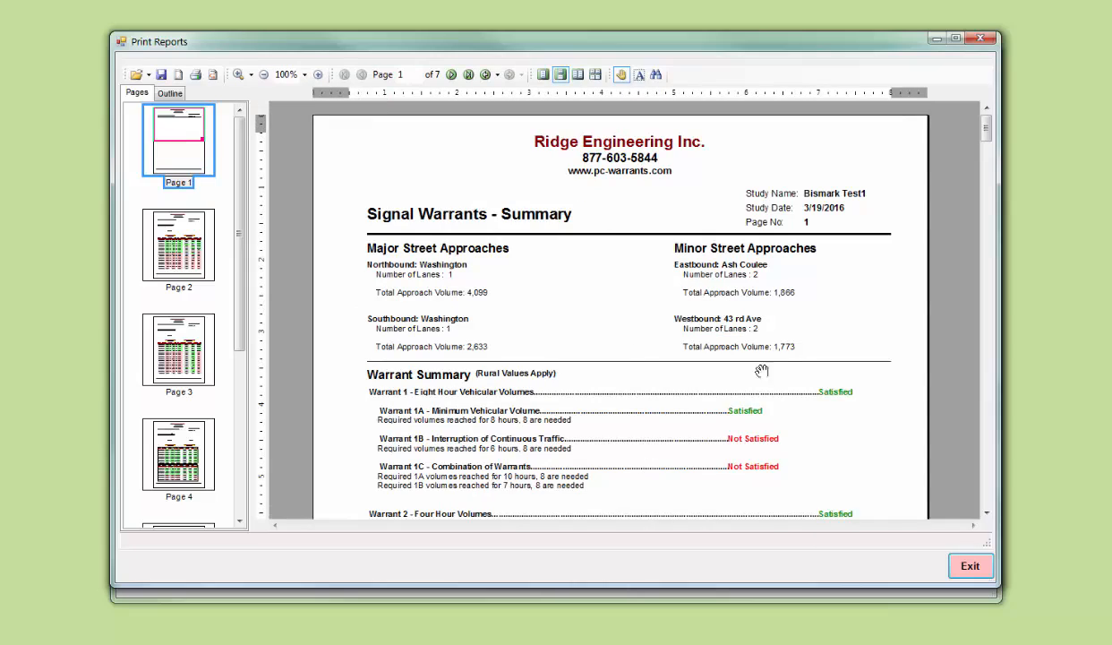
pyautogui.moveTo(986, 130)
pyautogui.mouseDown()
pyautogui.moveTo(989, 189)
pyautogui.moveTo(986, 115)
pyautogui.mouseUp()
pyautogui.click(185, 253)
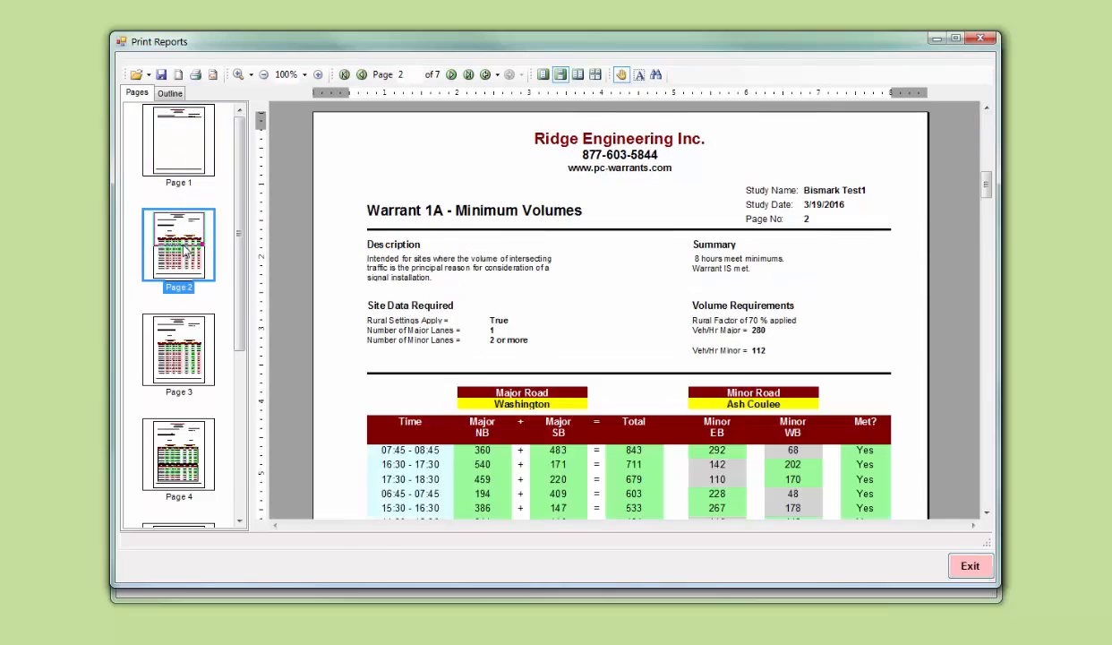
pyautogui.click(181, 343)
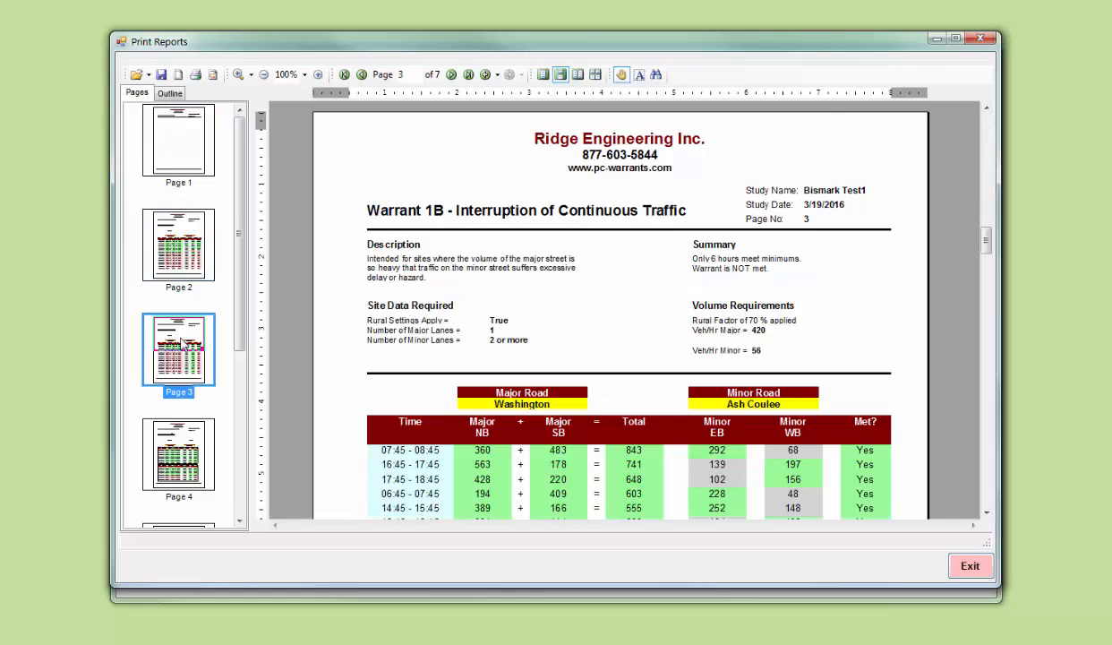
pyautogui.click(184, 448)
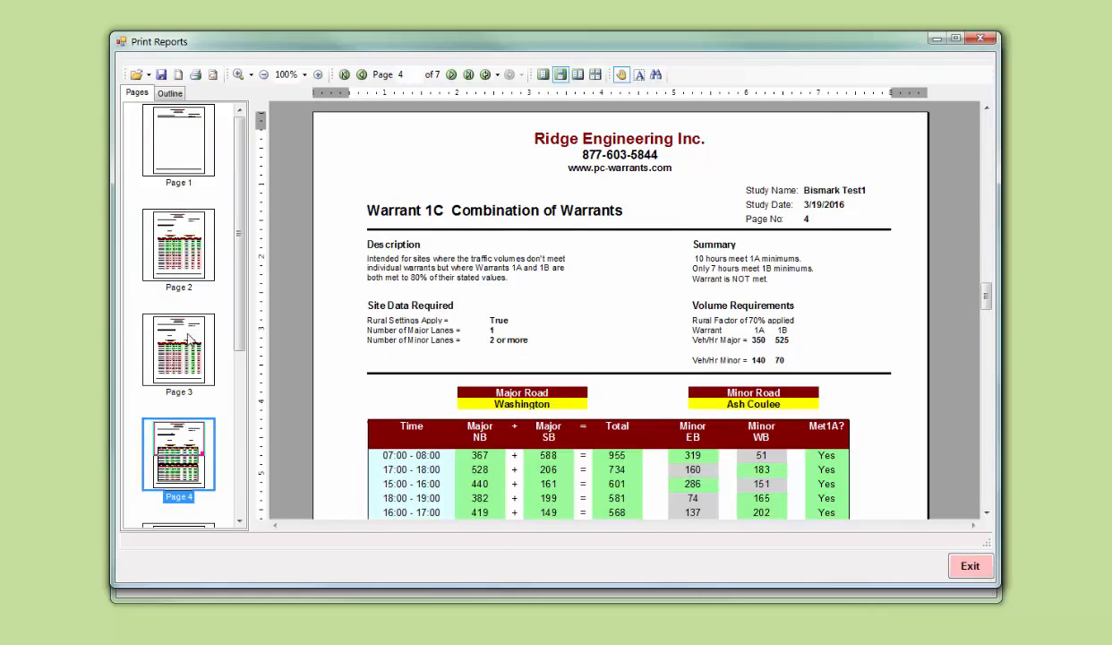
pyautogui.click(186, 149)
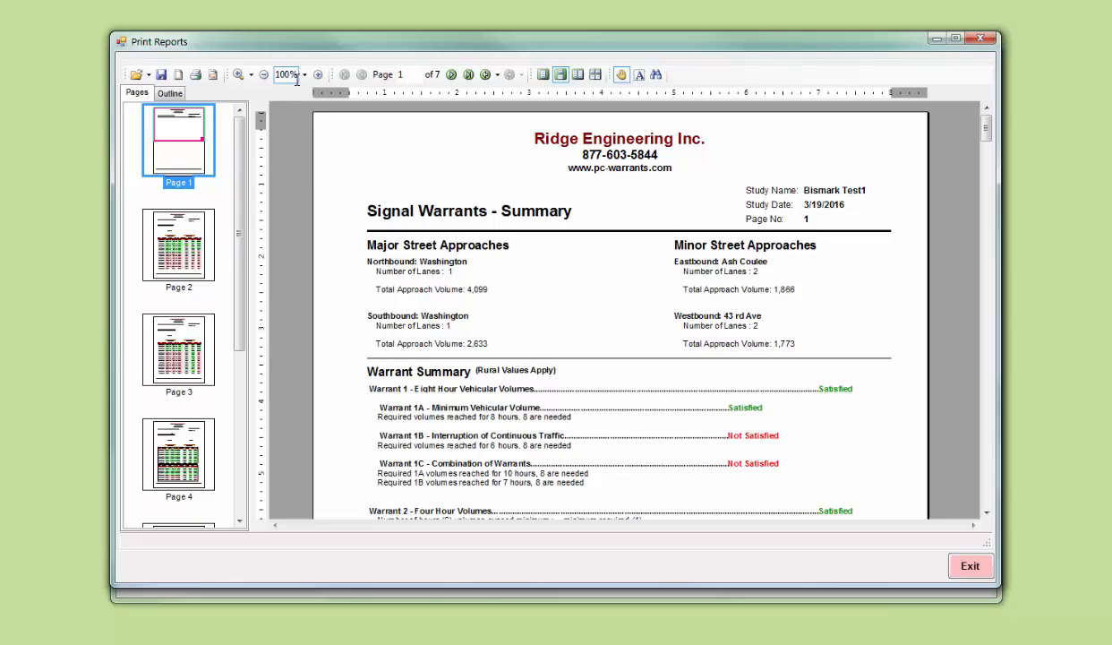
# Review the Signal Warrants Summary and the Warrant 1A - Minimum Volumes report at 75% zoom
pyautogui.click(265, 75)
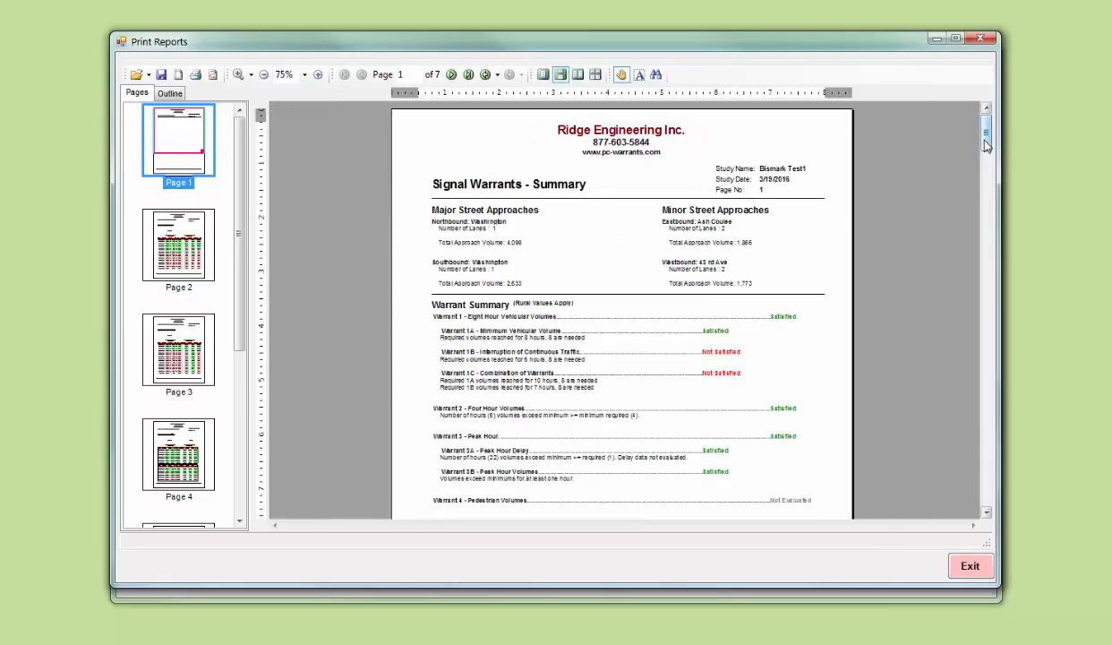
pyautogui.moveTo(986, 136)
pyautogui.mouseDown()
pyautogui.moveTo(986, 166)
pyautogui.moveTo(986, 149)
pyautogui.mouseUp()
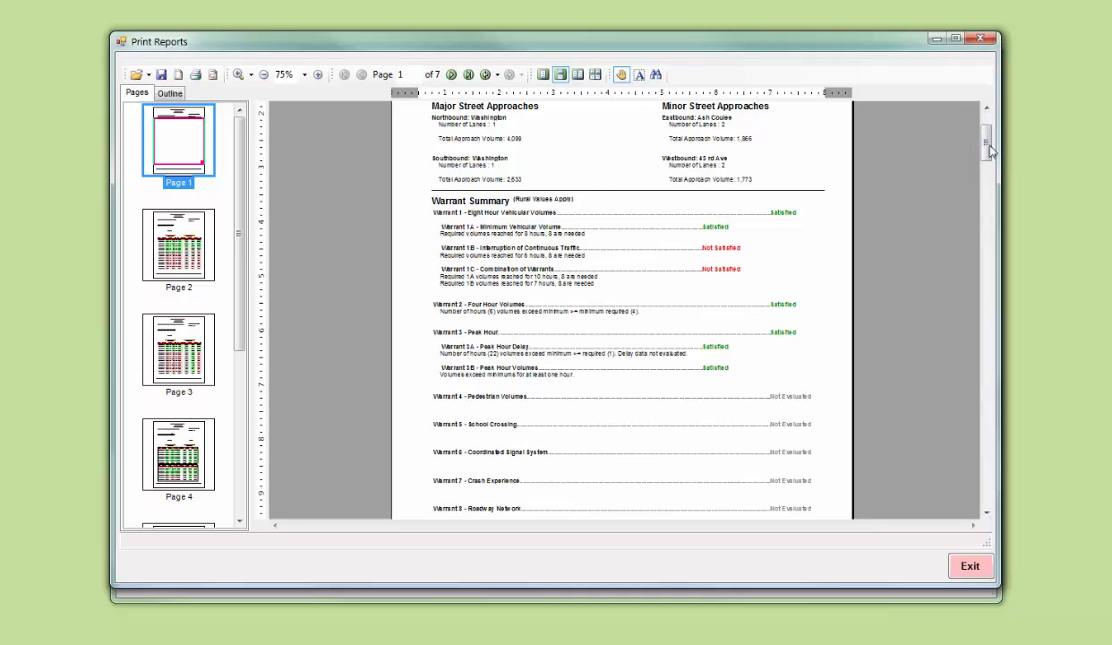
pyautogui.moveTo(989, 151); pyautogui.dragTo(985, 201)
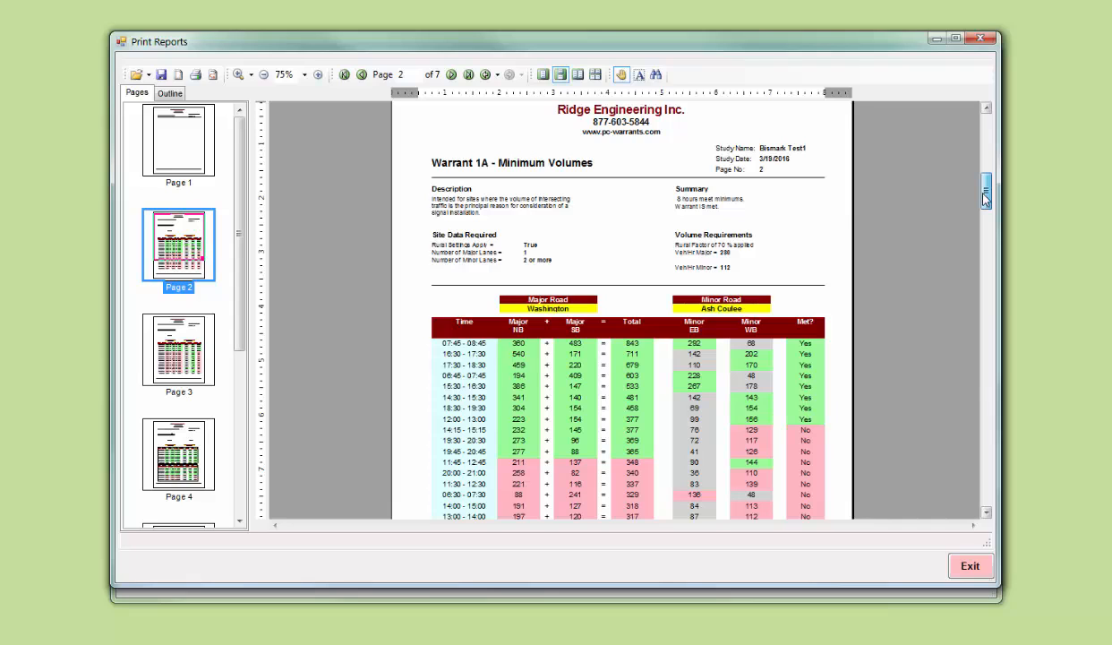
pyautogui.moveTo(985, 199); pyautogui.dragTo(985, 203)
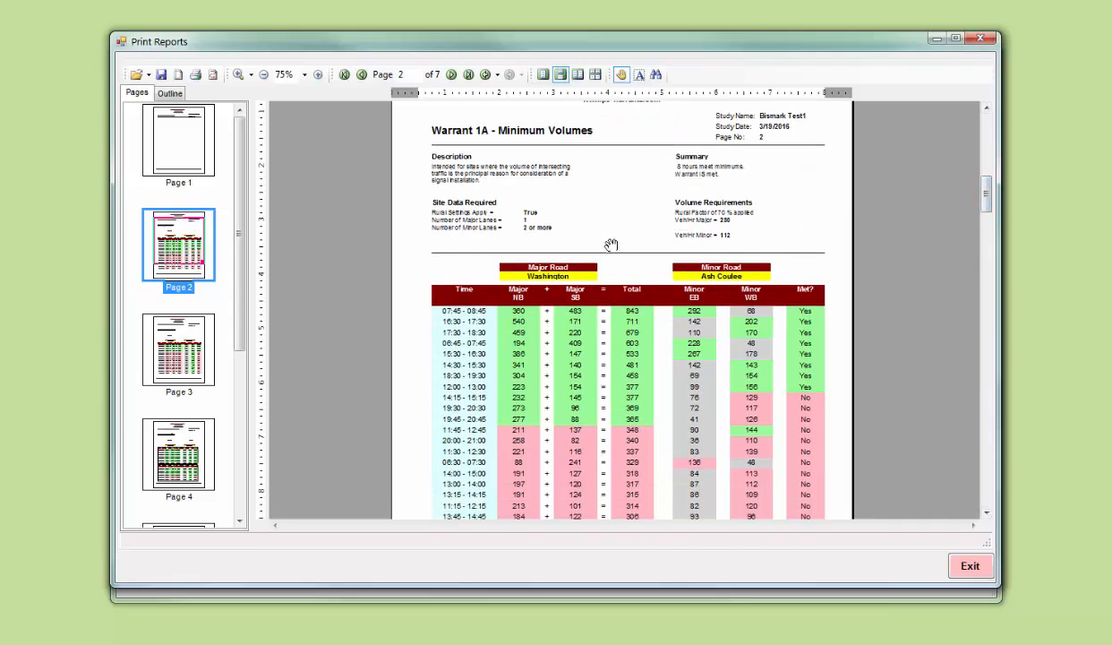
pyautogui.moveTo(985, 188); pyautogui.dragTo(989, 202)
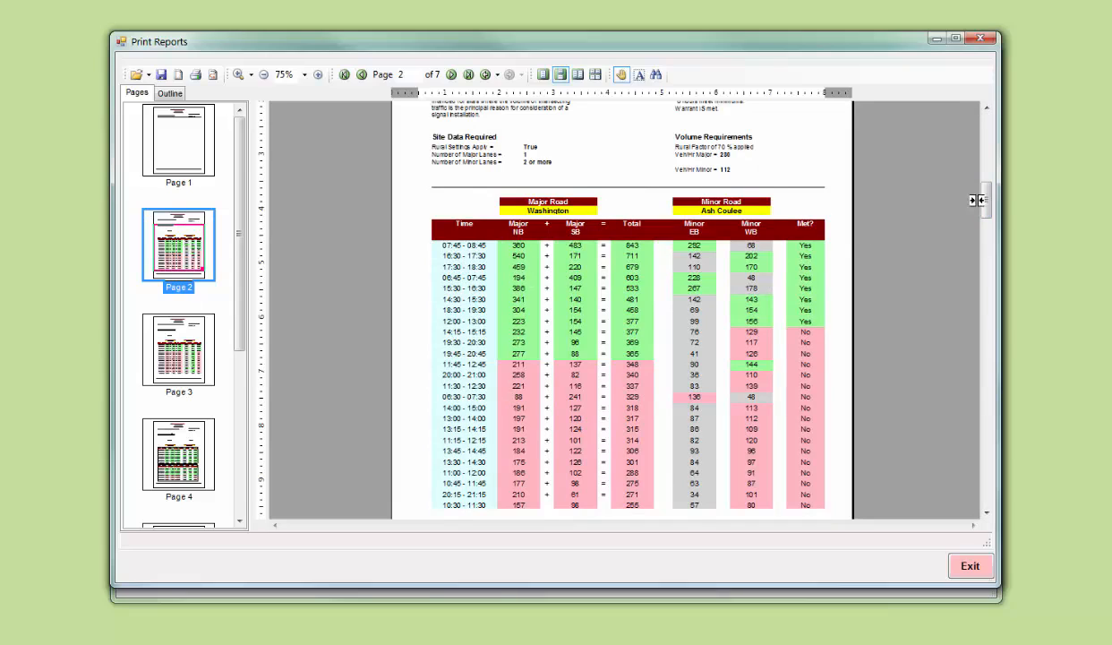
pyautogui.moveTo(982, 201); pyautogui.dragTo(980, 186)
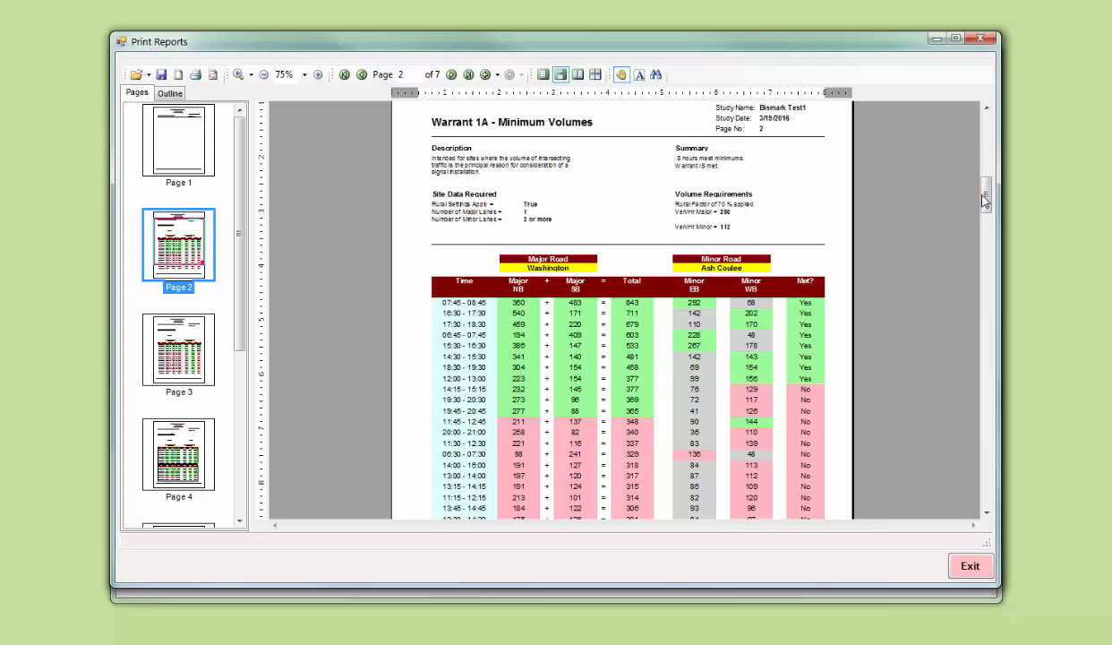
pyautogui.moveTo(985, 198)
pyautogui.mouseDown()
pyautogui.moveTo(984, 230)
pyautogui.moveTo(984, 218)
pyautogui.mouseUp()
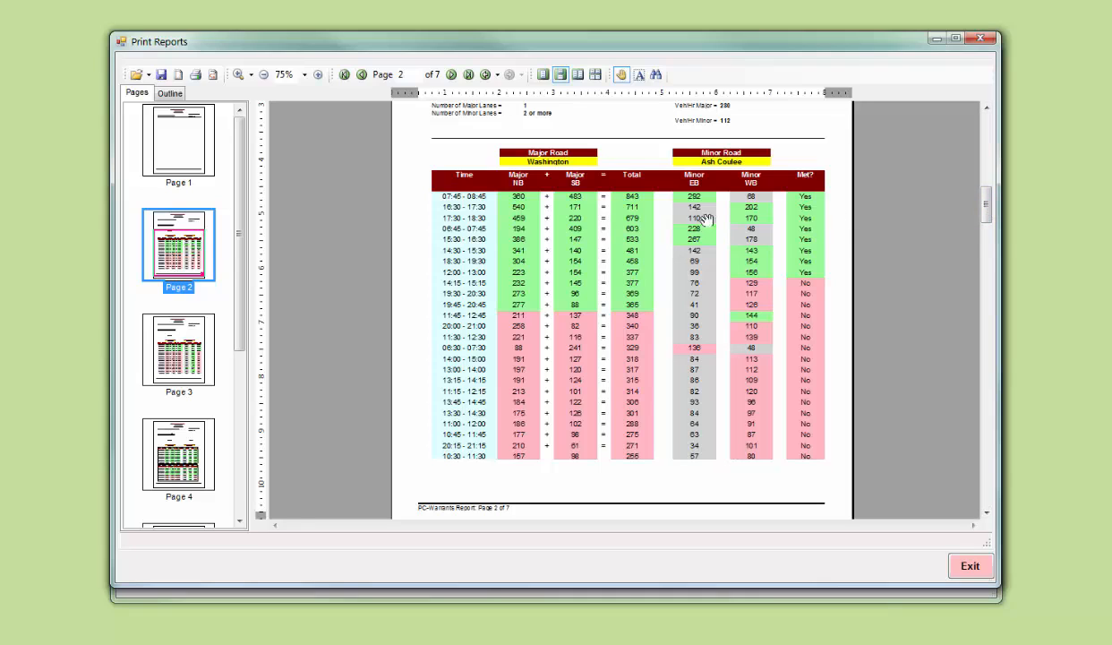
# Review the hourly tables of the Warrant 1B and Warrant 1C reports on pages 3 and 4
pyautogui.moveTo(986, 204); pyautogui.dragTo(982, 245)
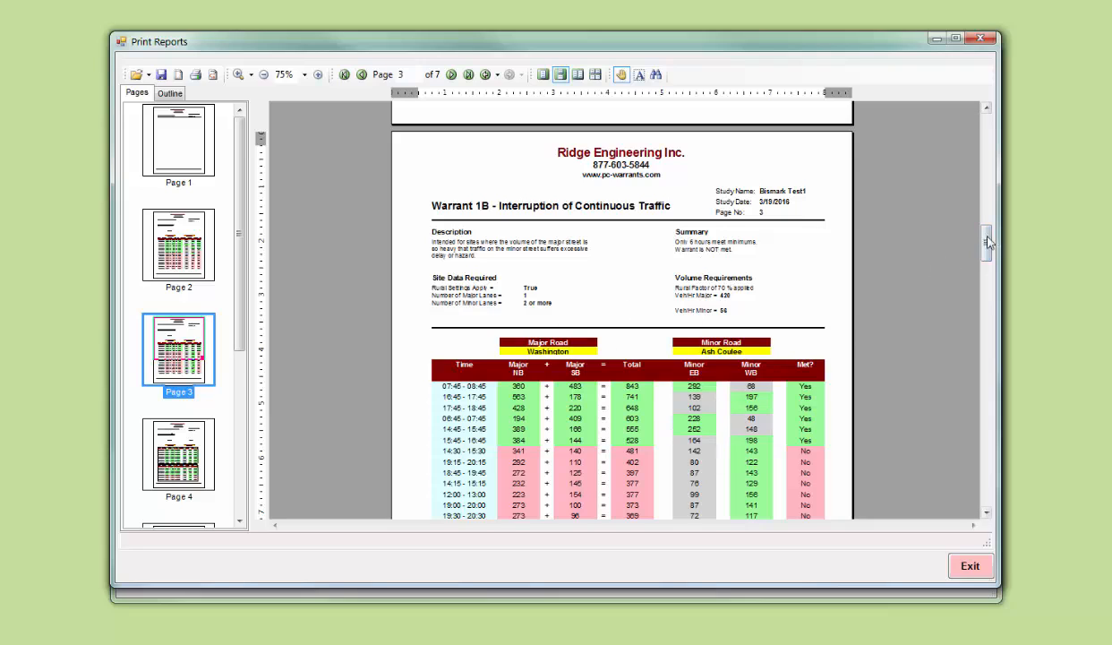
pyautogui.moveTo(986, 245)
pyautogui.mouseDown()
pyautogui.moveTo(986, 276)
pyautogui.moveTo(983, 213)
pyautogui.moveTo(983, 265)
pyautogui.mouseUp()
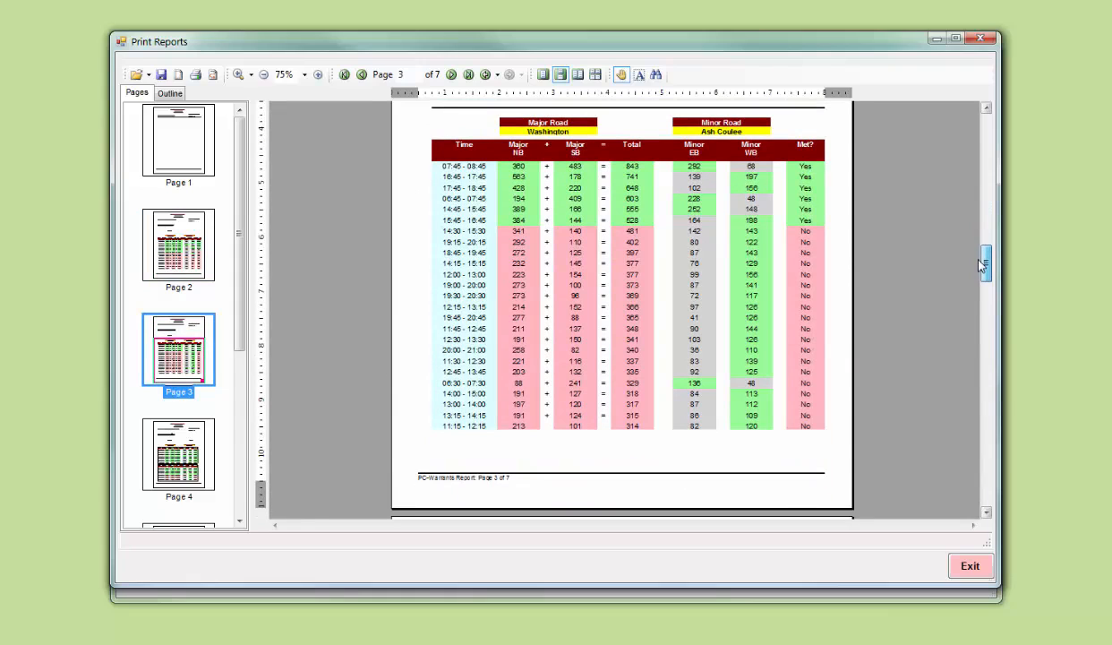
pyautogui.moveTo(982, 264); pyautogui.dragTo(974, 316)
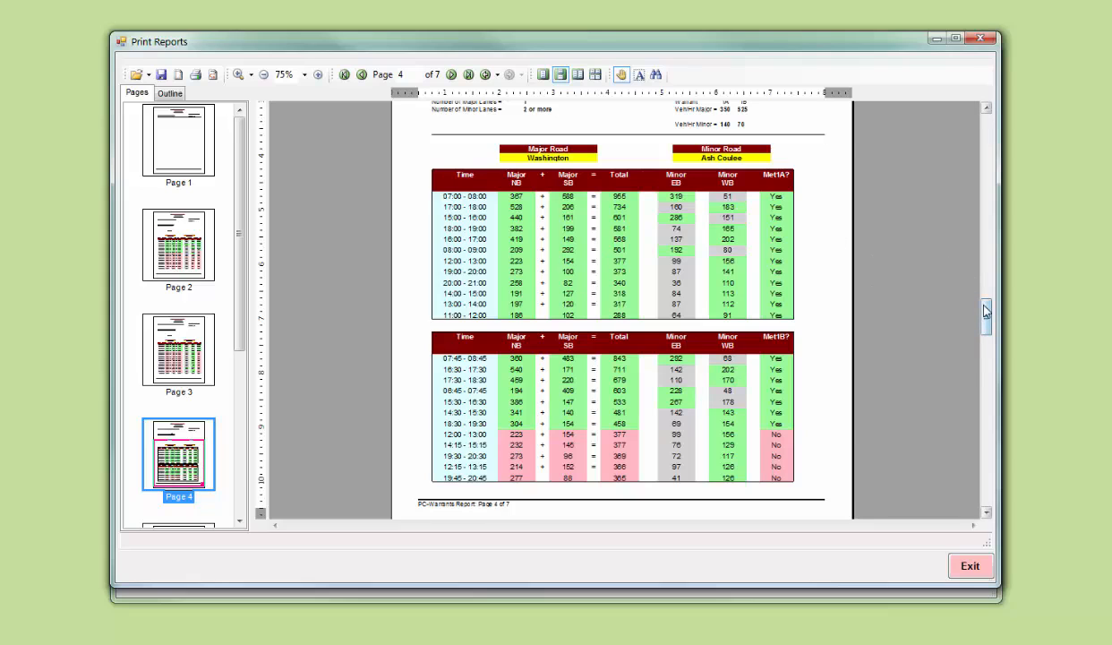
pyautogui.moveTo(986, 312)
pyautogui.mouseDown()
pyautogui.moveTo(985, 285)
pyautogui.moveTo(986, 298)
pyautogui.mouseUp()
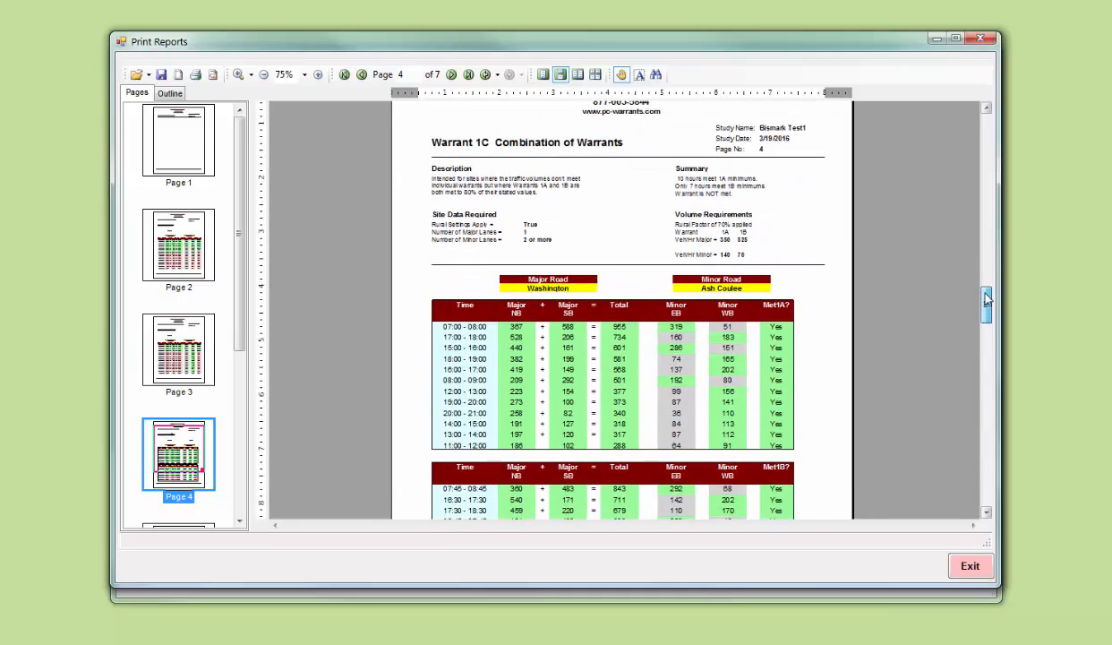
pyautogui.moveTo(986, 299); pyautogui.dragTo(986, 306)
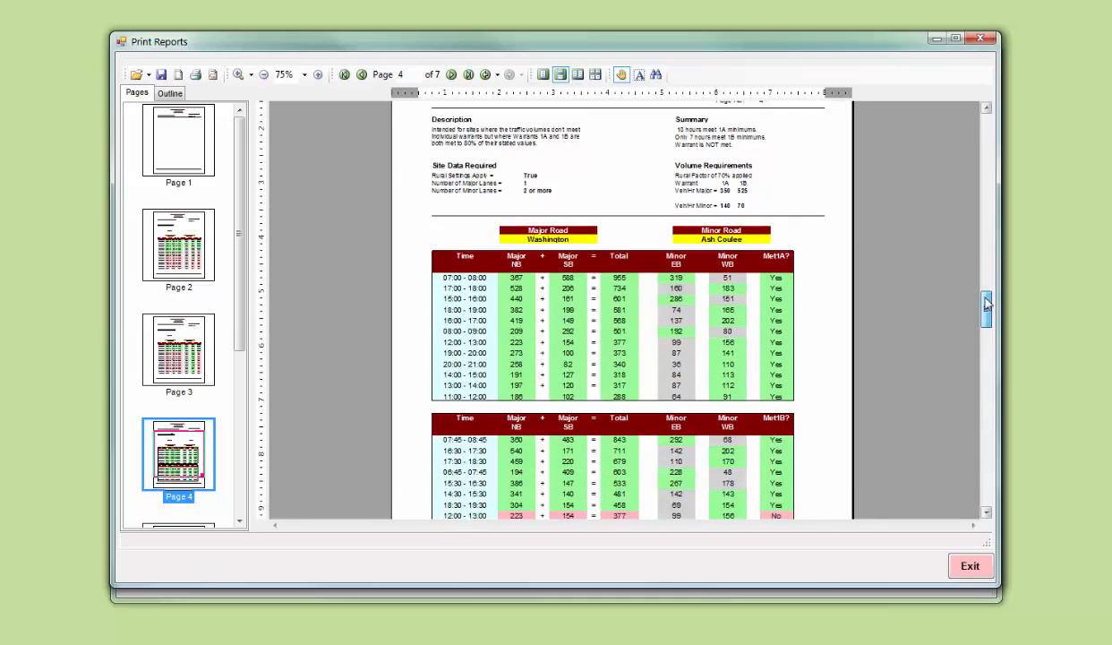
pyautogui.scroll(-1, 988, 308)
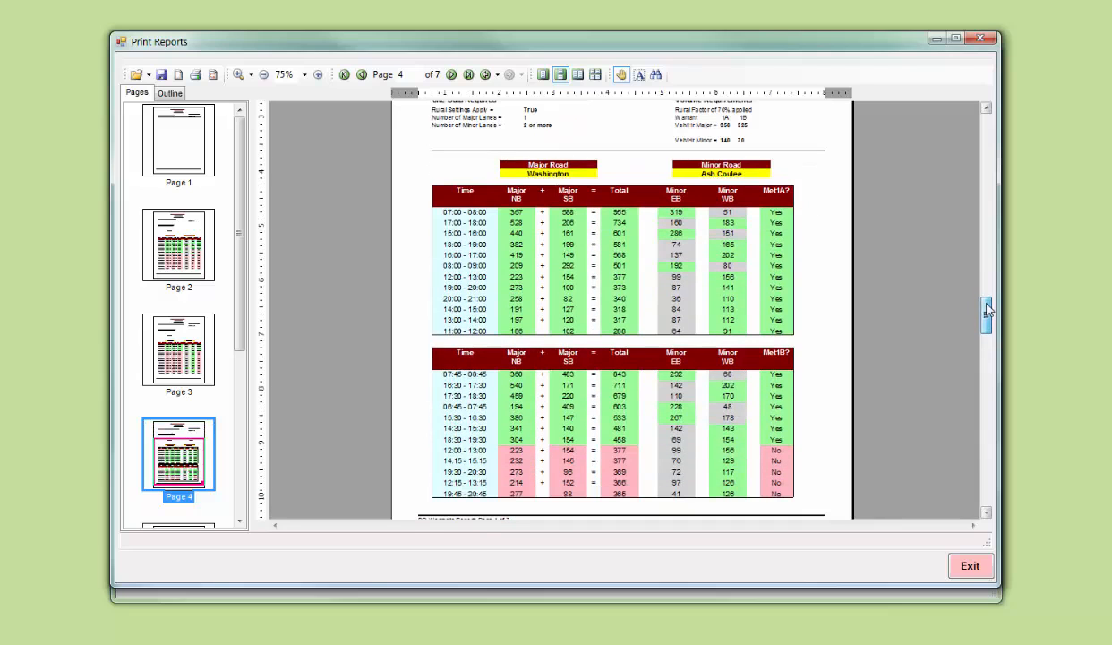
# Review the hourly table and graph on page 5 and the final report on page 7, and close the print preview
pyautogui.moveTo(988, 308); pyautogui.dragTo(983, 356)
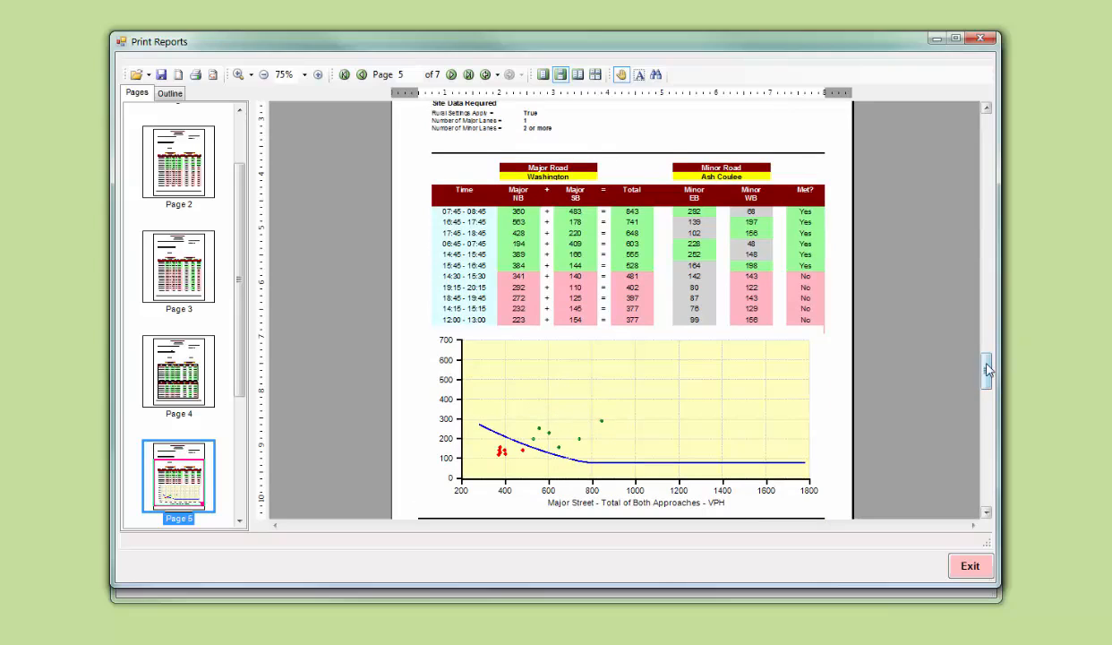
pyautogui.moveTo(987, 368); pyautogui.dragTo(992, 371)
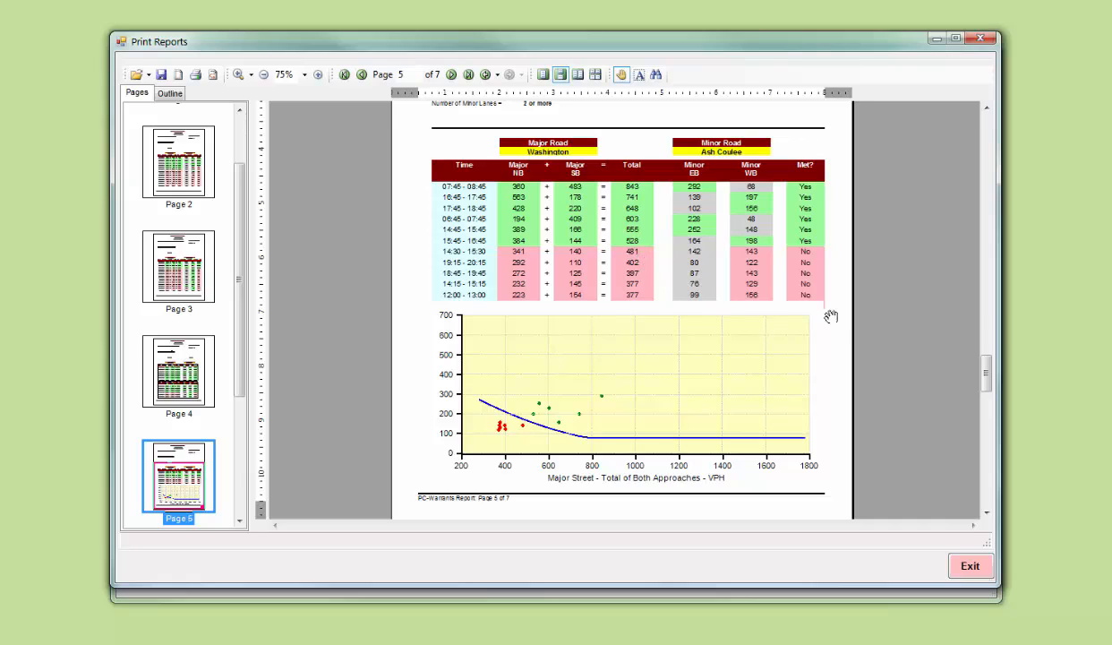
pyautogui.moveTo(985, 374); pyautogui.dragTo(987, 484)
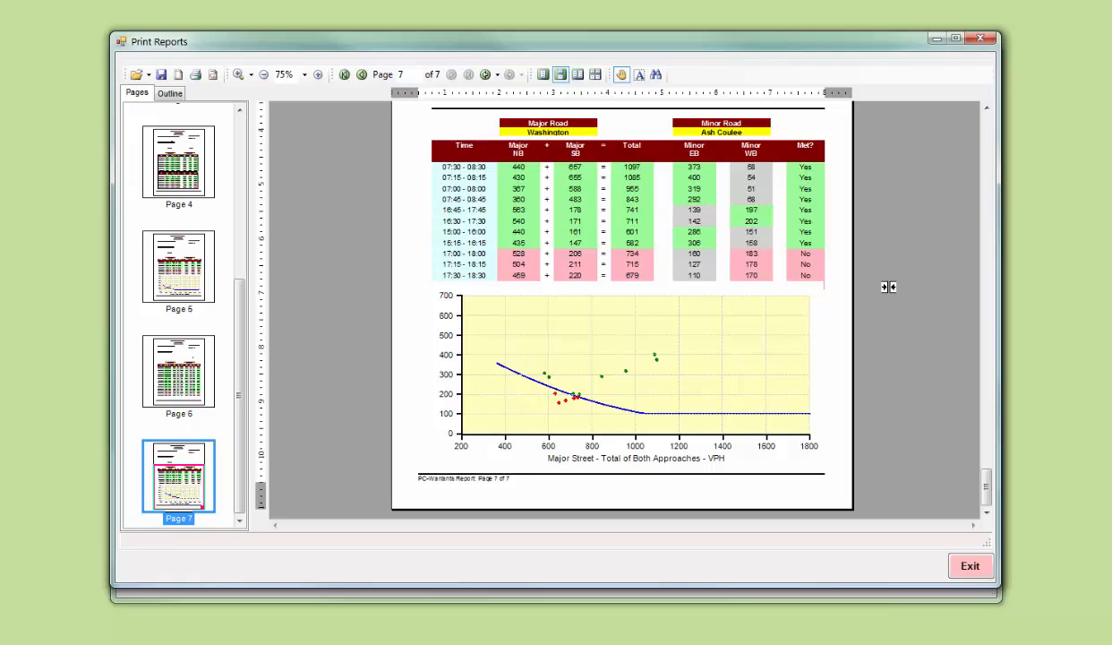
pyautogui.click(974, 566)
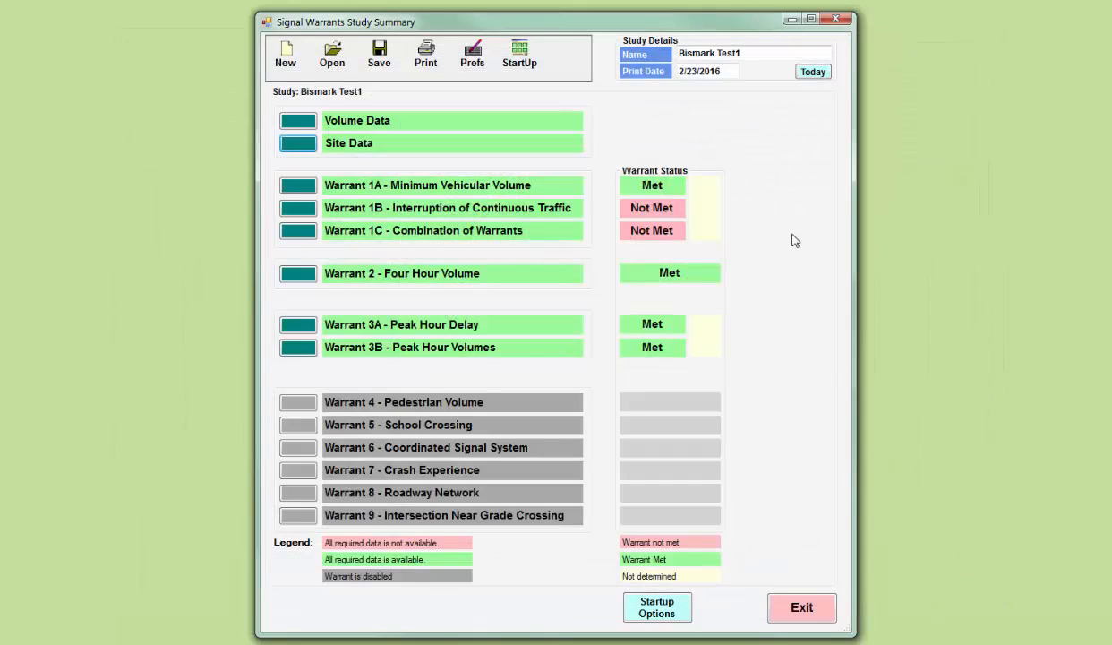